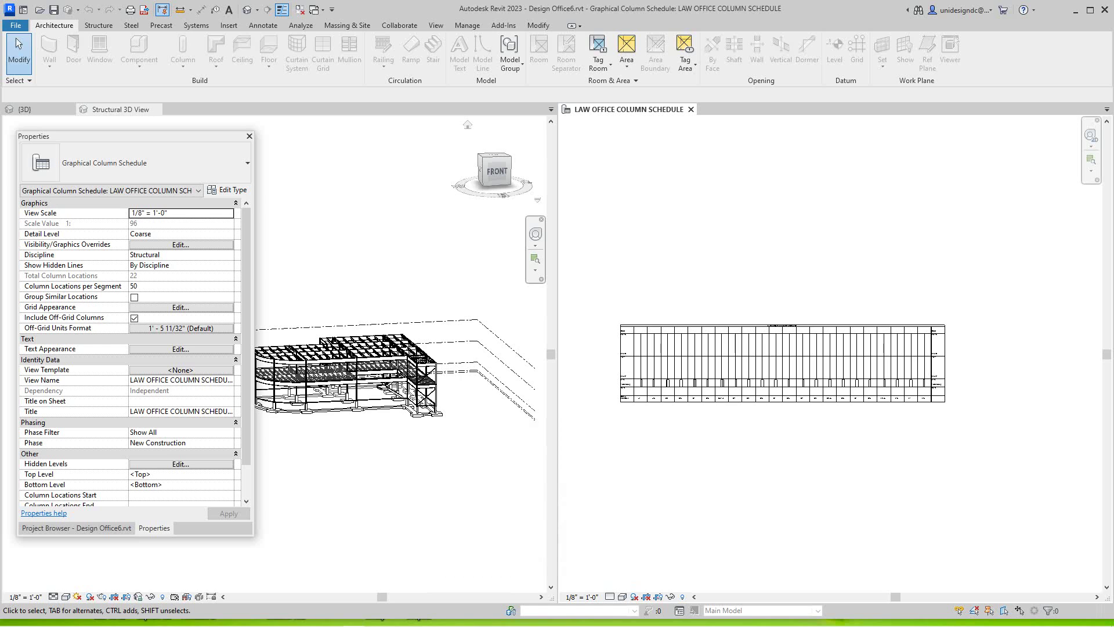
scroll(688, 399, "up", 3)
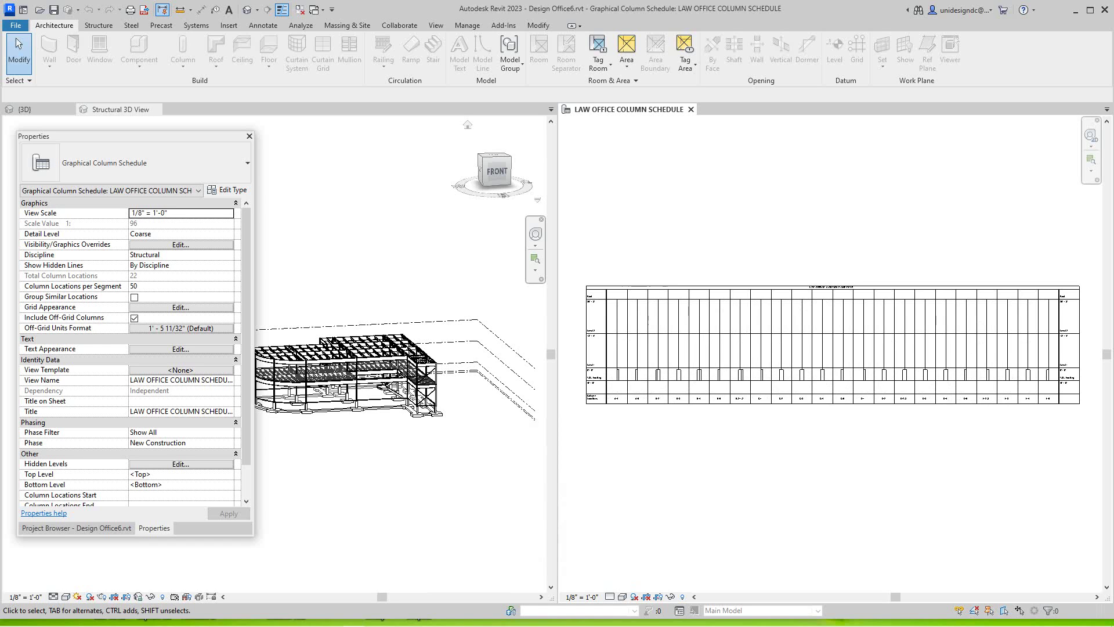
scroll(778, 390, "down", 1)
middle_click_drag(778, 390, 836, 405)
scroll(273, 441, "down", 2)
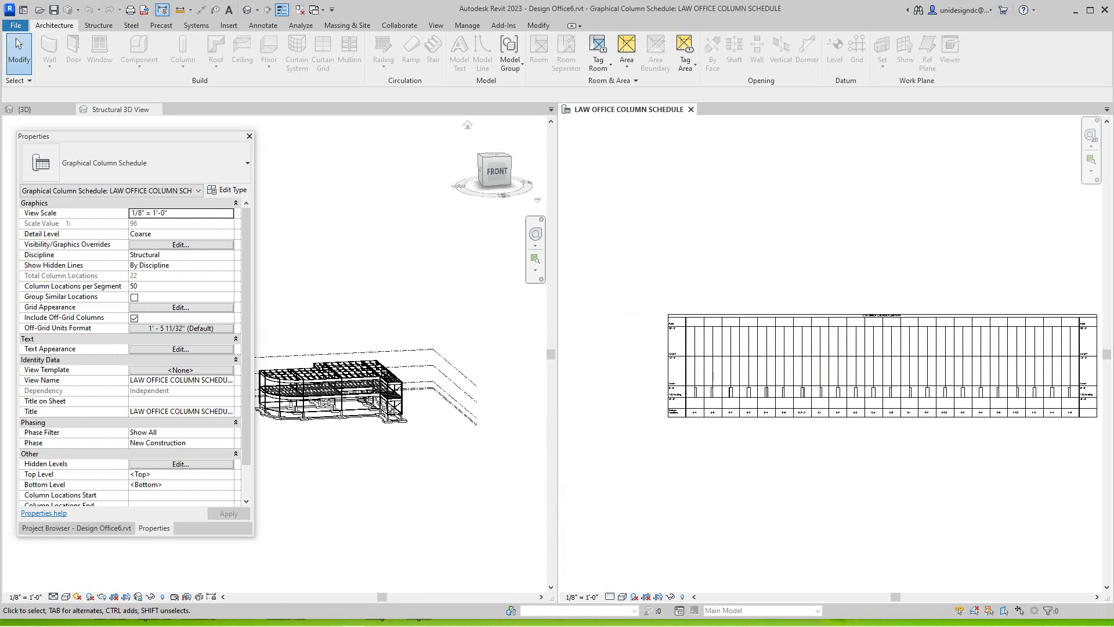
scroll(272, 441, "up", 1)
scroll(272, 422, "up", 4)
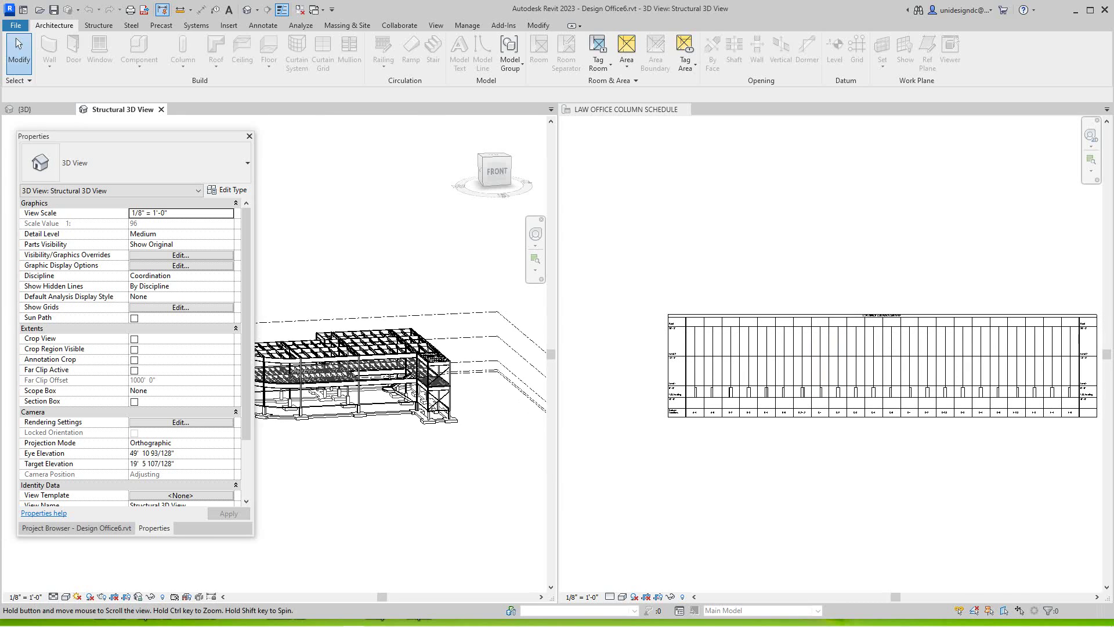
middle_click_drag(301, 406, 277, 418)
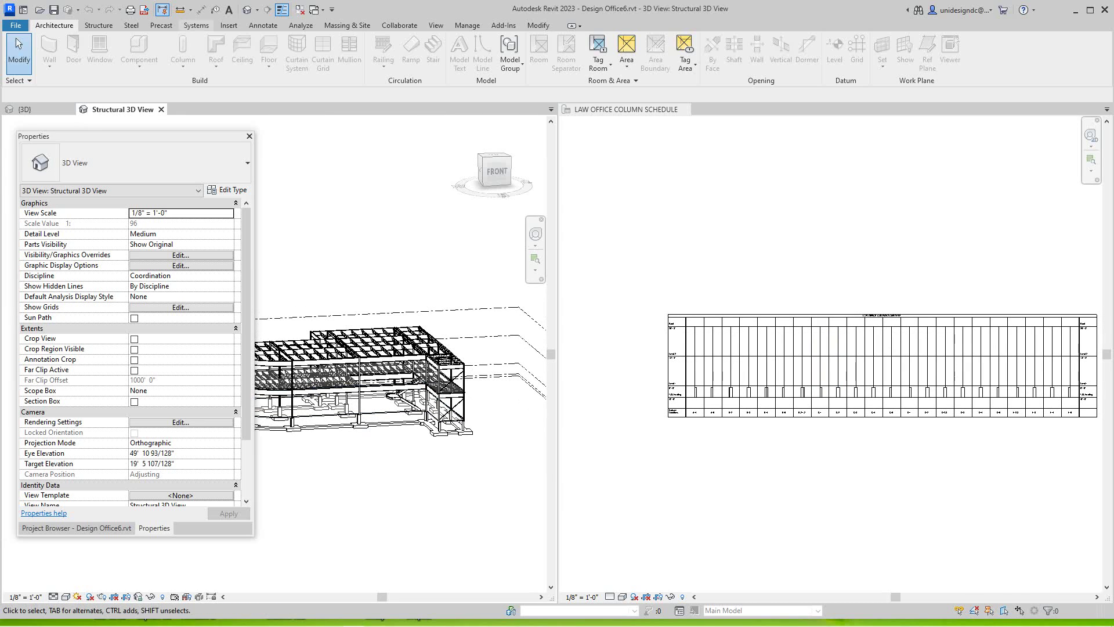
left_click(197, 25)
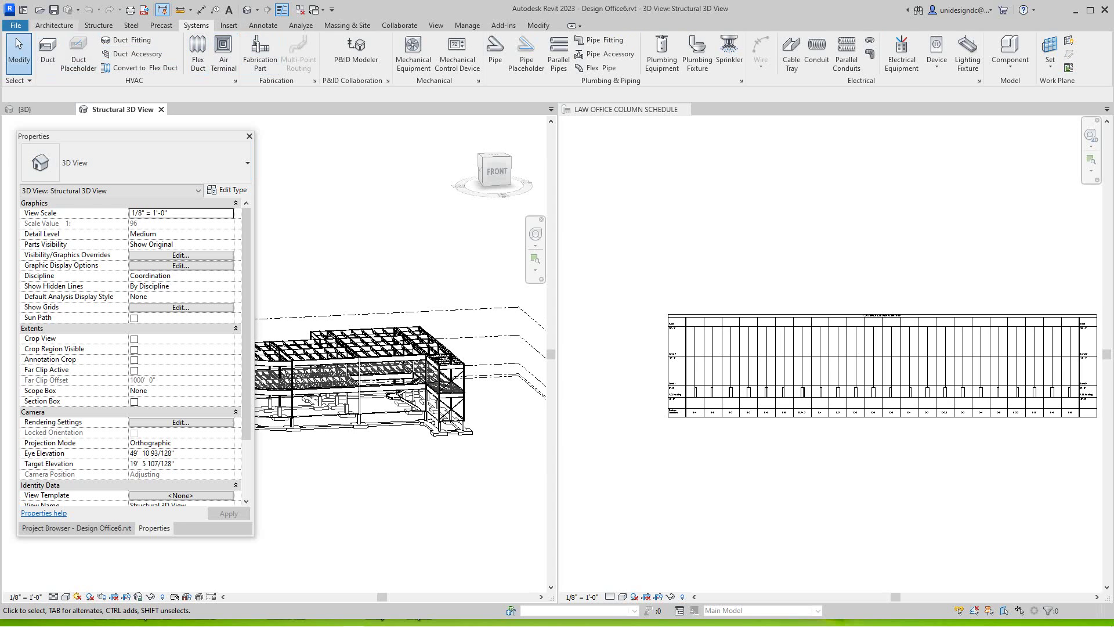
left_click(54, 25)
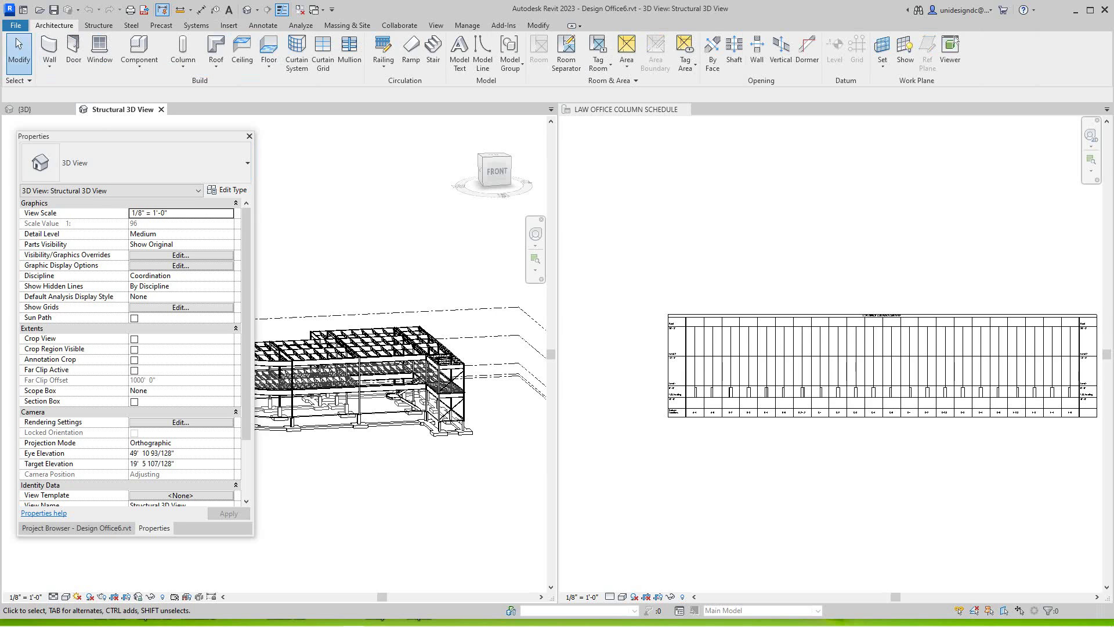
- Review the Pipe Settings and Duct Settings in the Mechanical Settings dialog, leaving it without changes
left_click(197, 25)
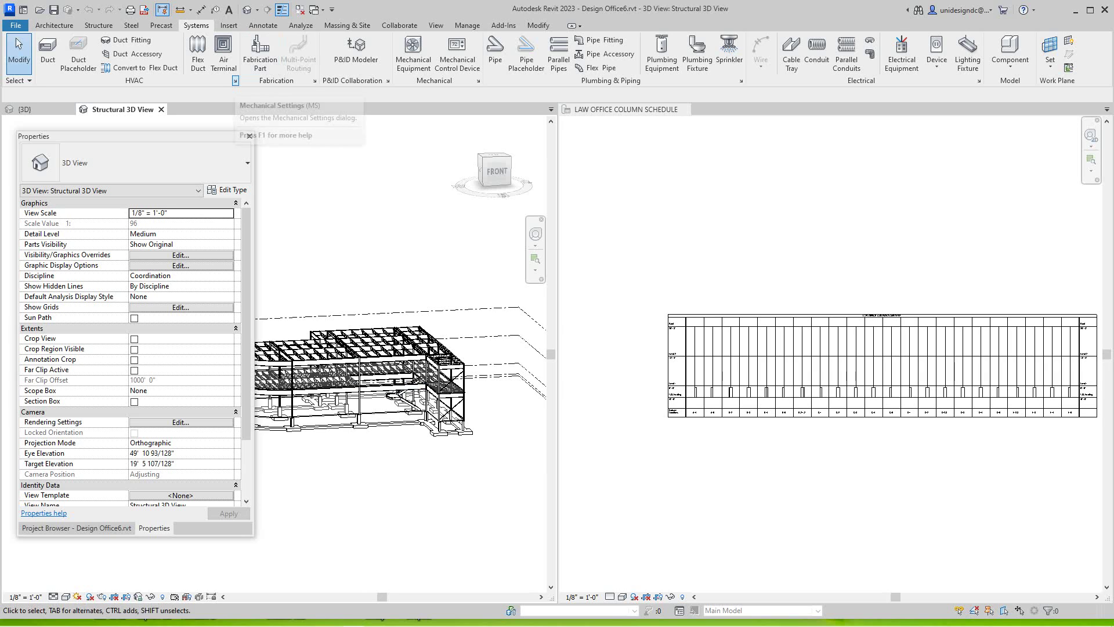
left_click(235, 81)
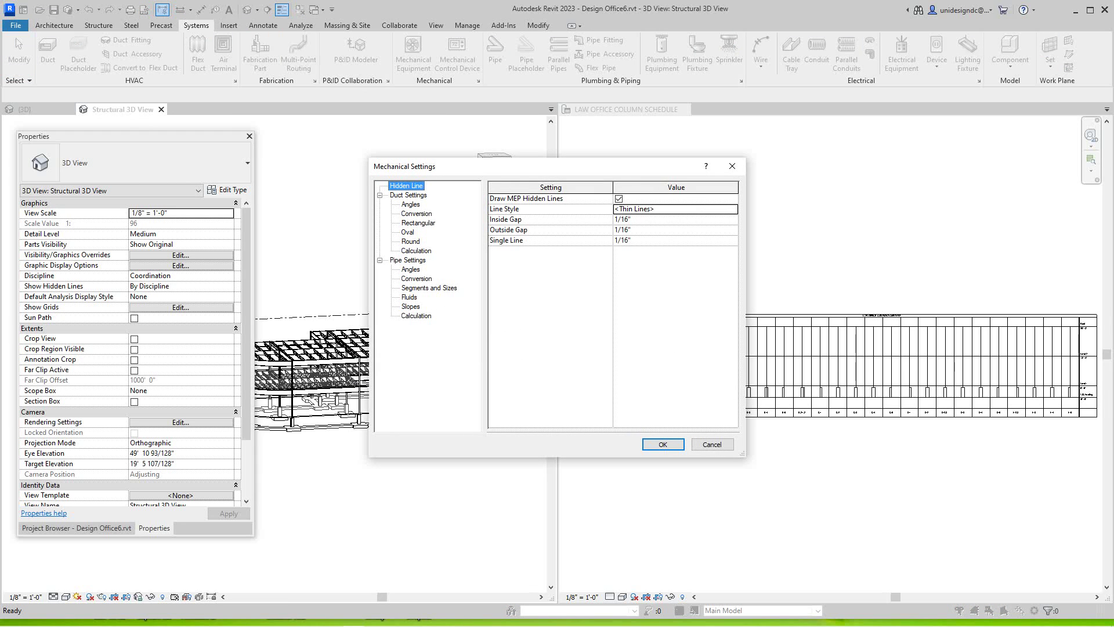
left_click(407, 260)
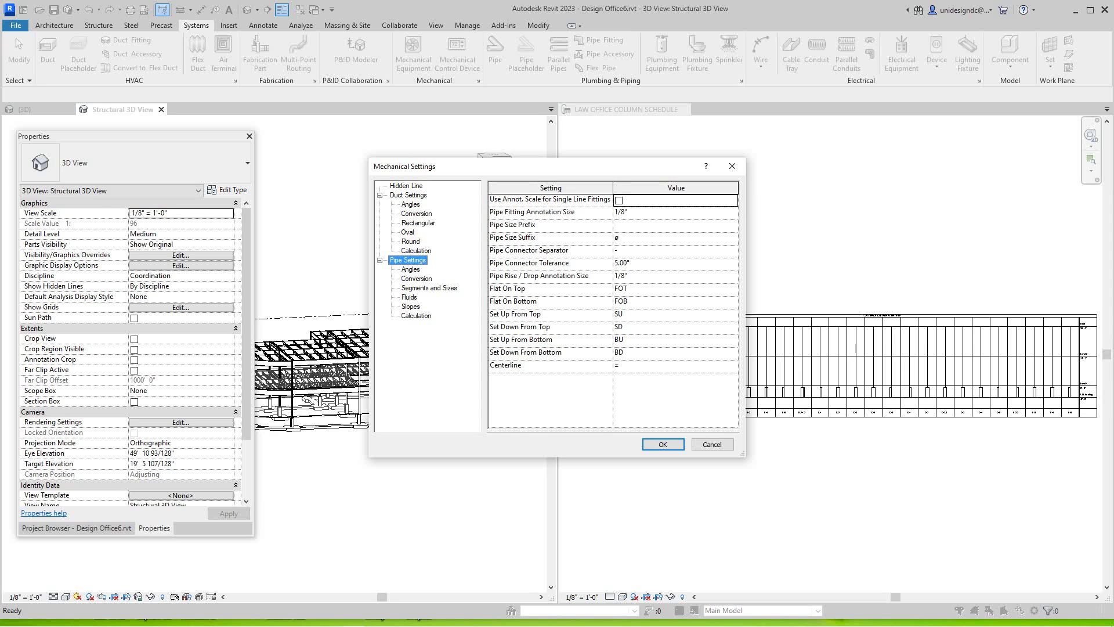
left_click(408, 195)
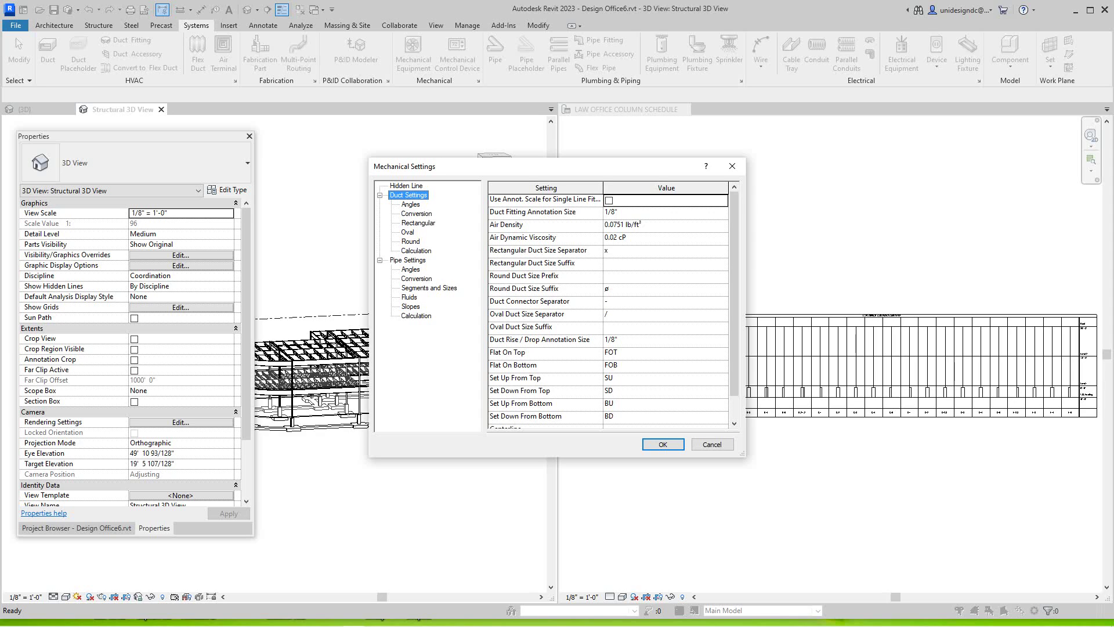
scroll(608, 307, "down", 1)
scroll(608, 307, "up", 1)
left_click(711, 444)
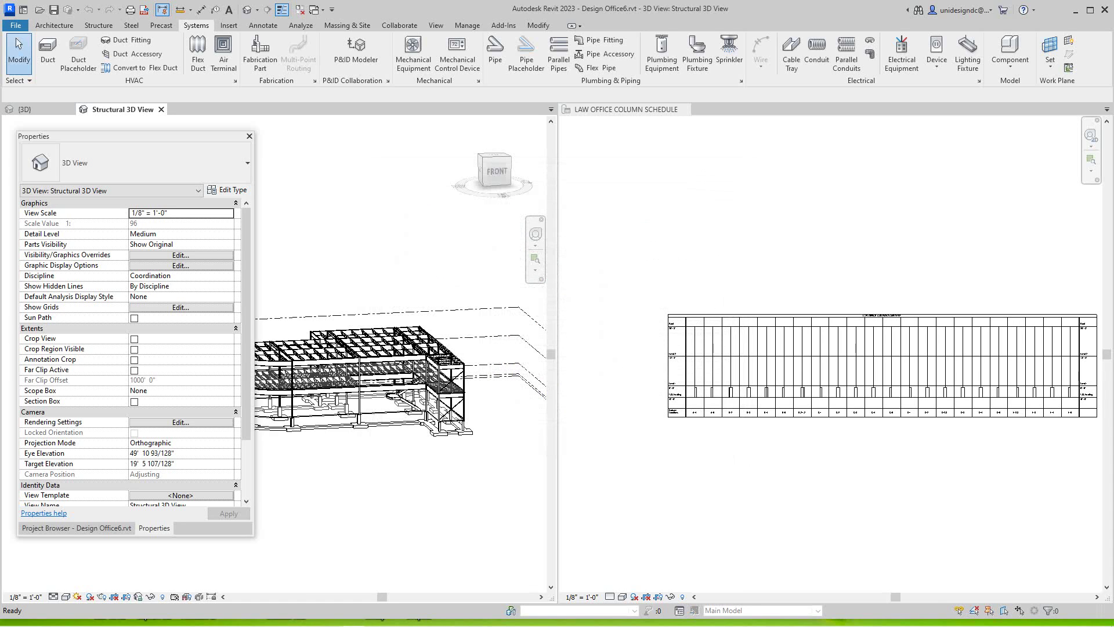
- Close the LAW OFFICE COLUMN SCHEDULE view so that the Structural 3D View fills the drawing area
scroll(595, 406, "down", 1)
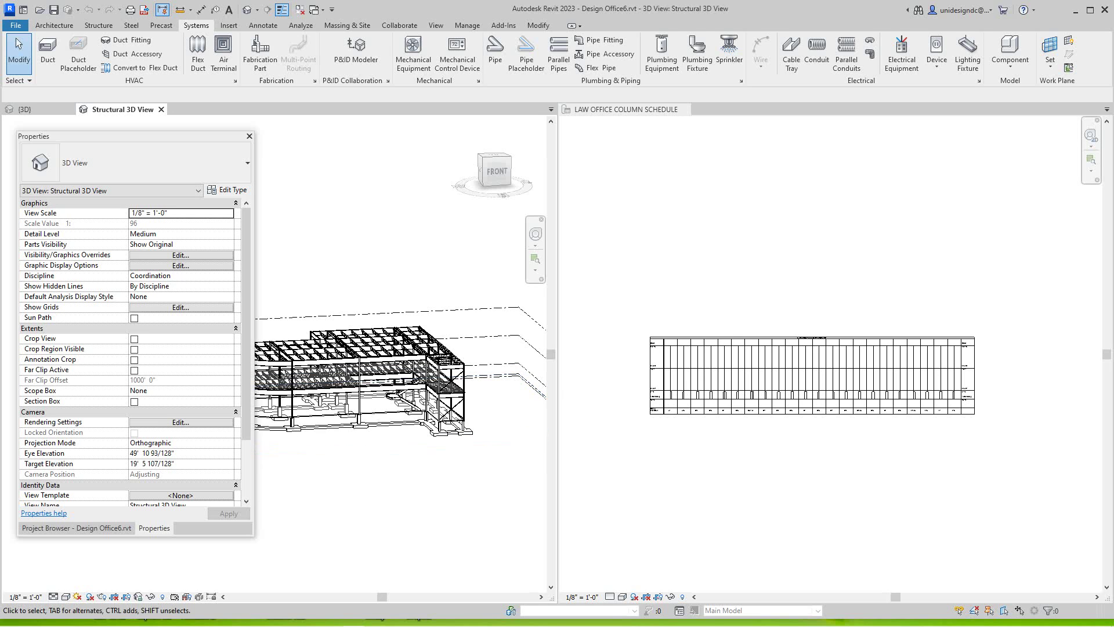
scroll(720, 443, "down", 1)
scroll(343, 377, "up", 3)
scroll(343, 377, "down", 3)
middle_click_drag(342, 378, 409, 365)
scroll(410, 366, "up", 4)
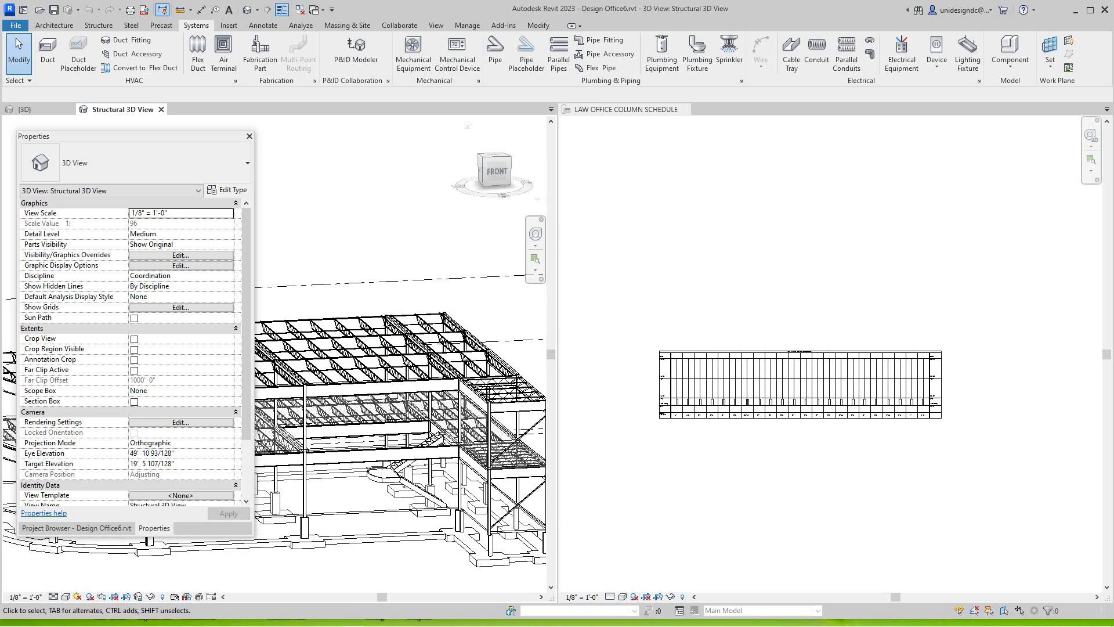
scroll(409, 365, "down", 3)
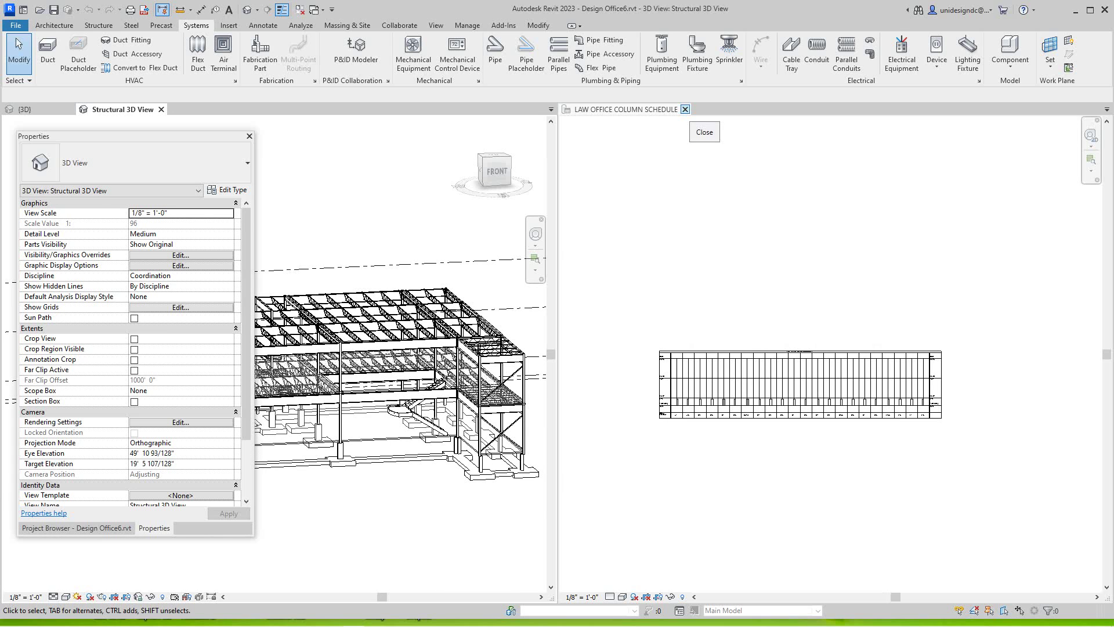
left_click(685, 109)
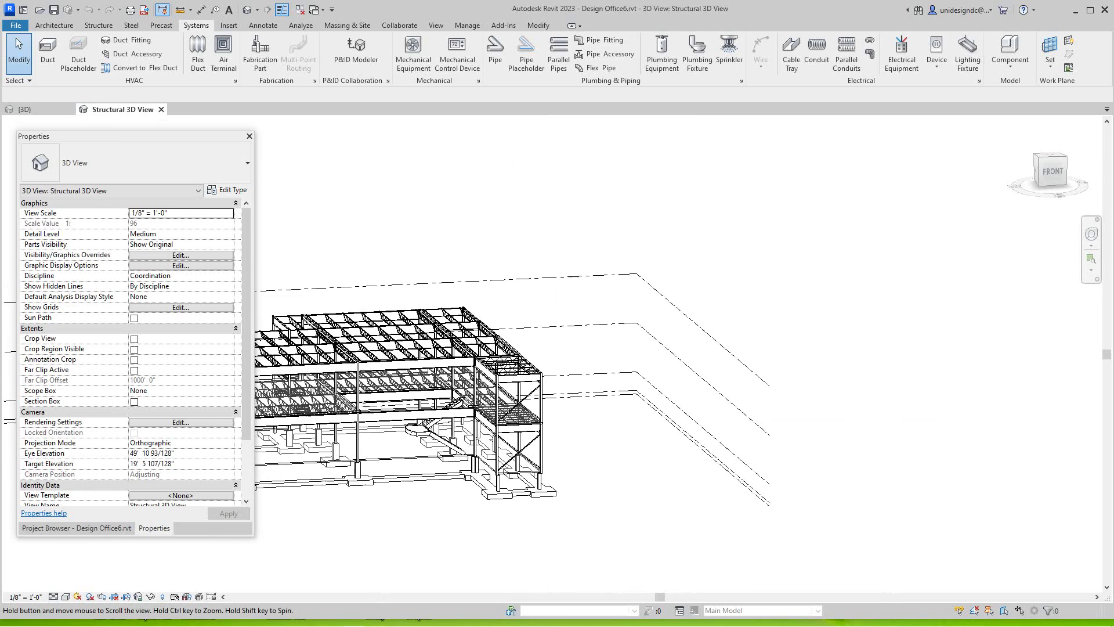
middle_click_drag(511, 371, 651, 394)
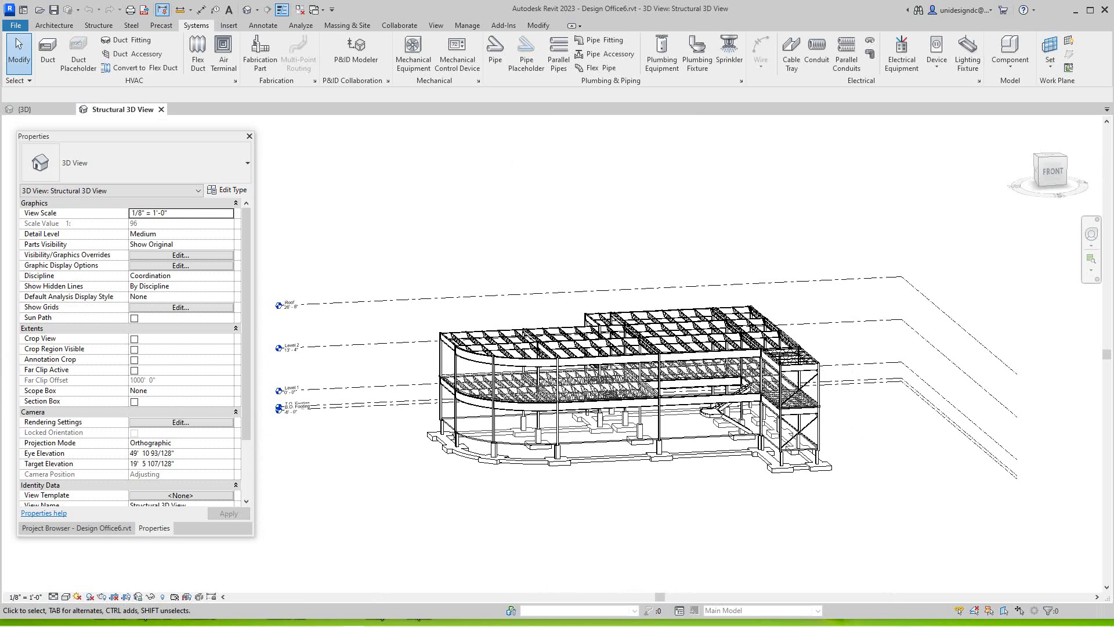
middle_click_drag(494, 450, 549, 444)
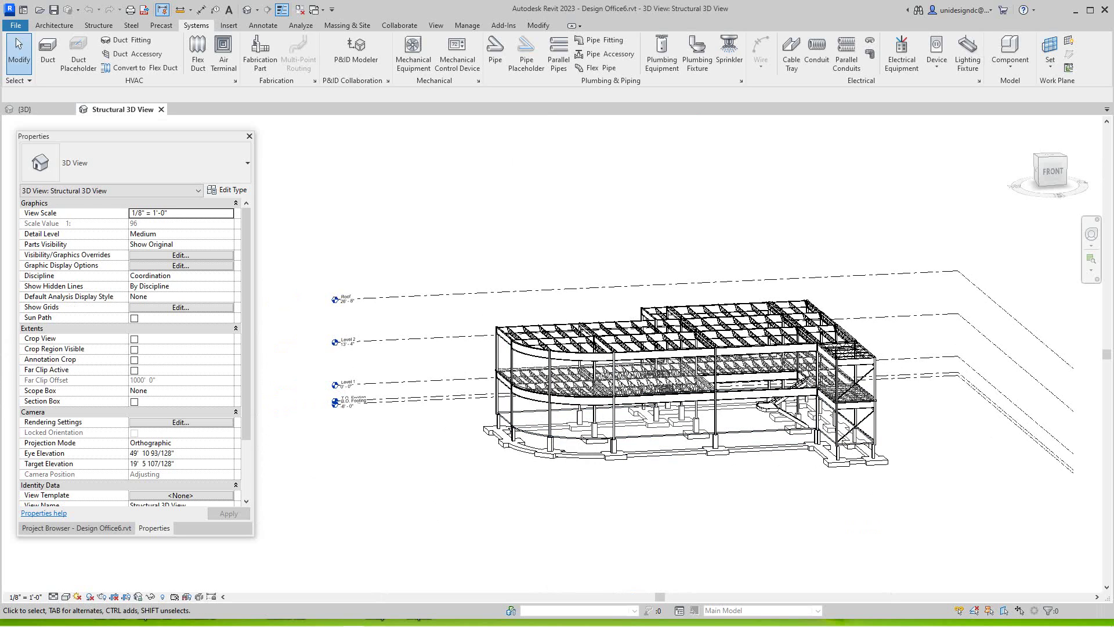
scroll(647, 221, "up", 2)
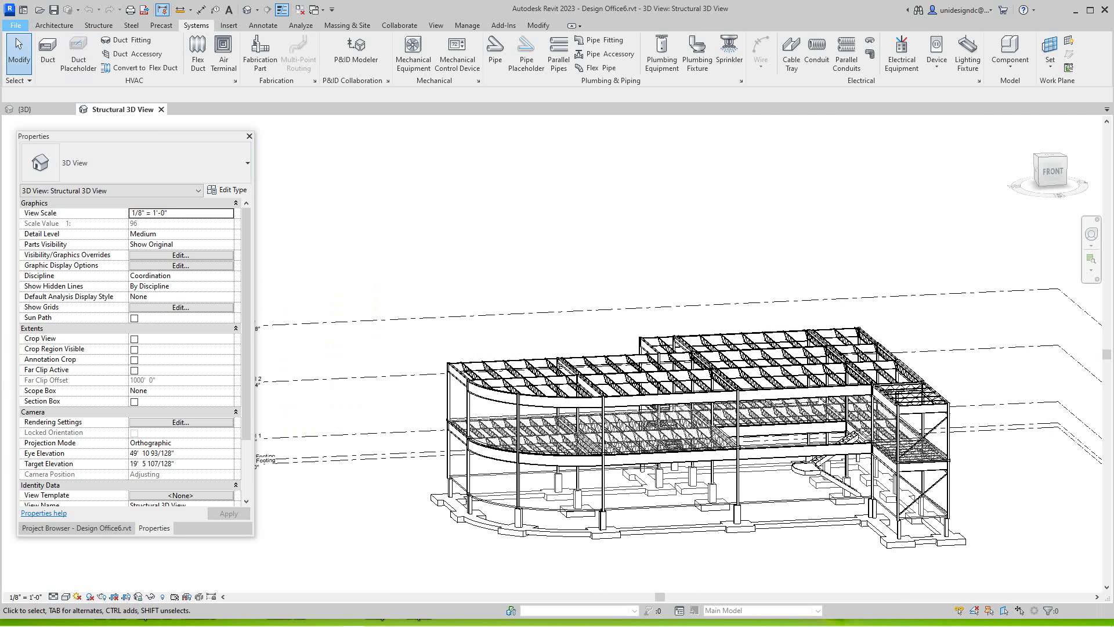
- Create a new project from the Systems-Default.rte template in the English-Imperial template folder
left_click(15, 25)
mouse_move(58, 69)
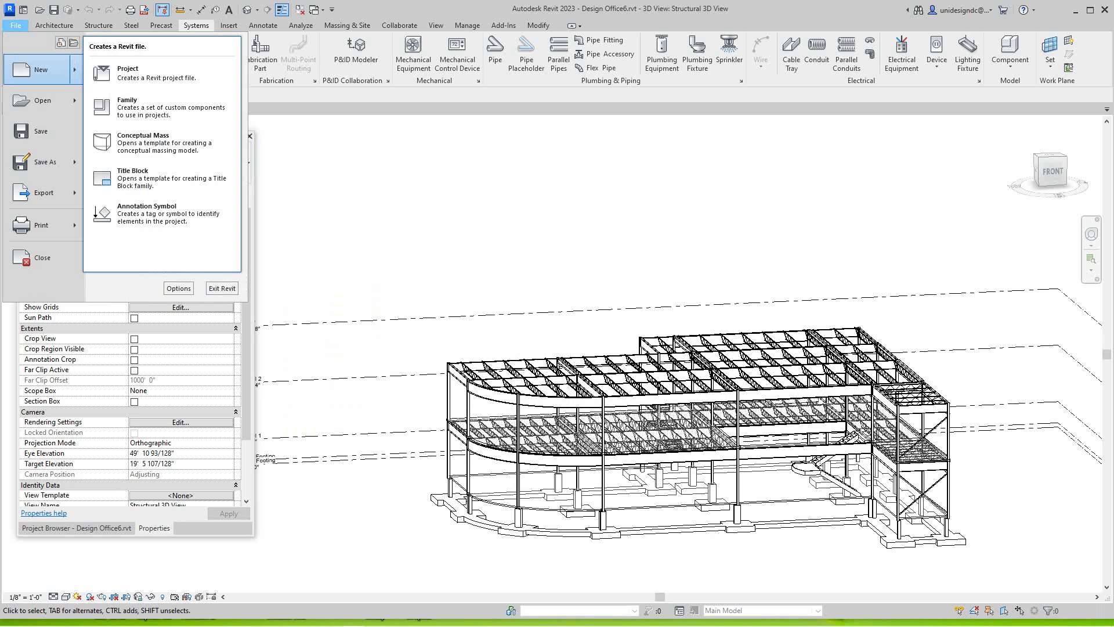
left_click(128, 73)
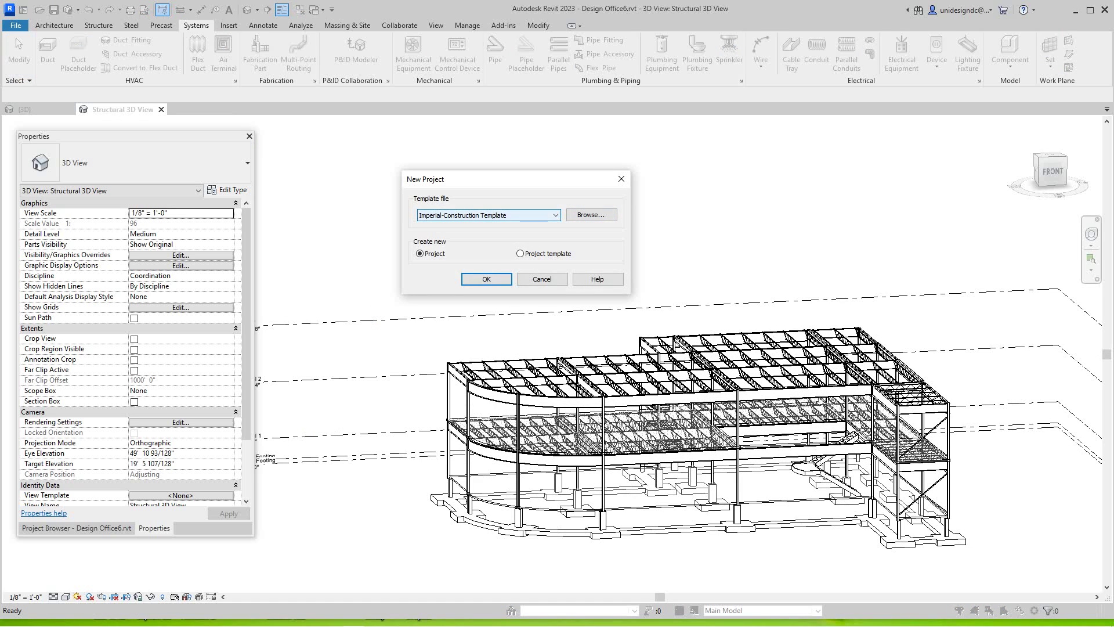
left_click(534, 216)
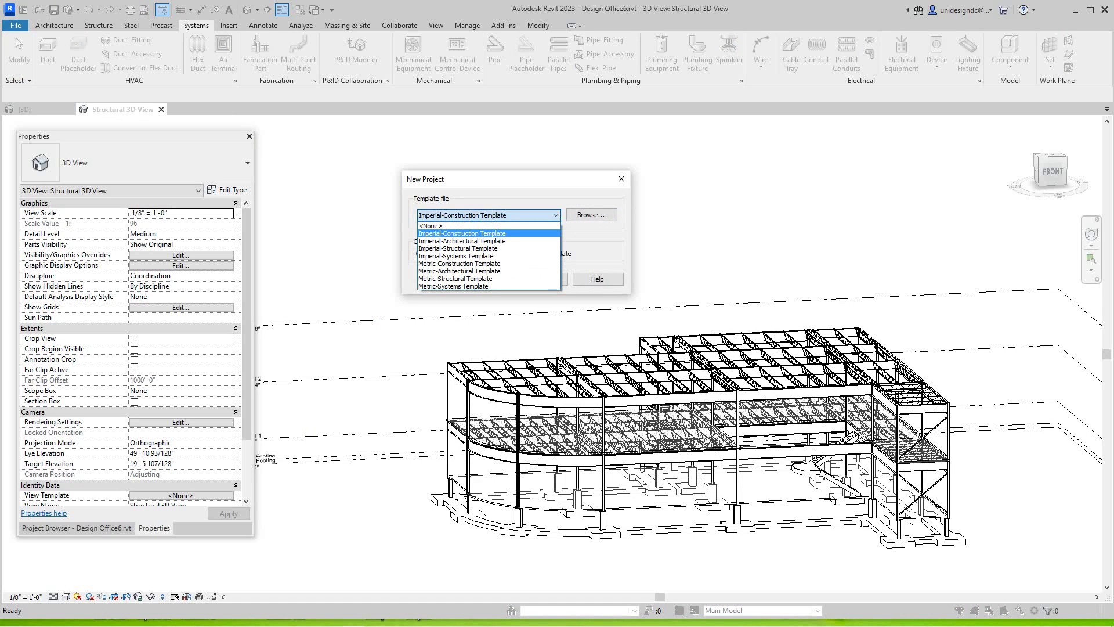
left_click(533, 215)
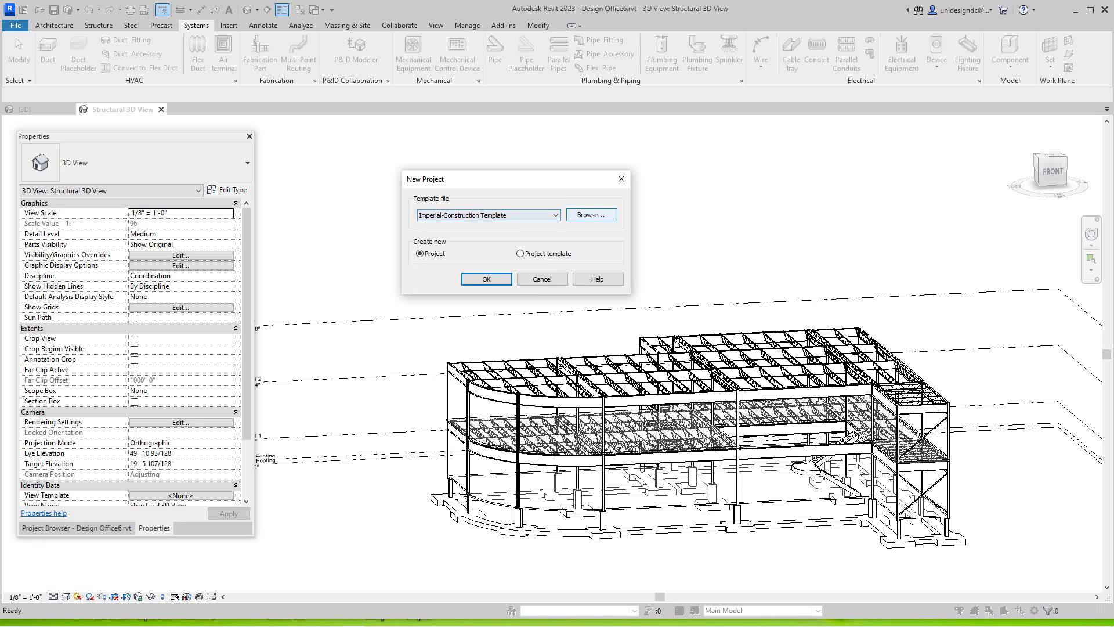
left_click(591, 215)
key("Return")
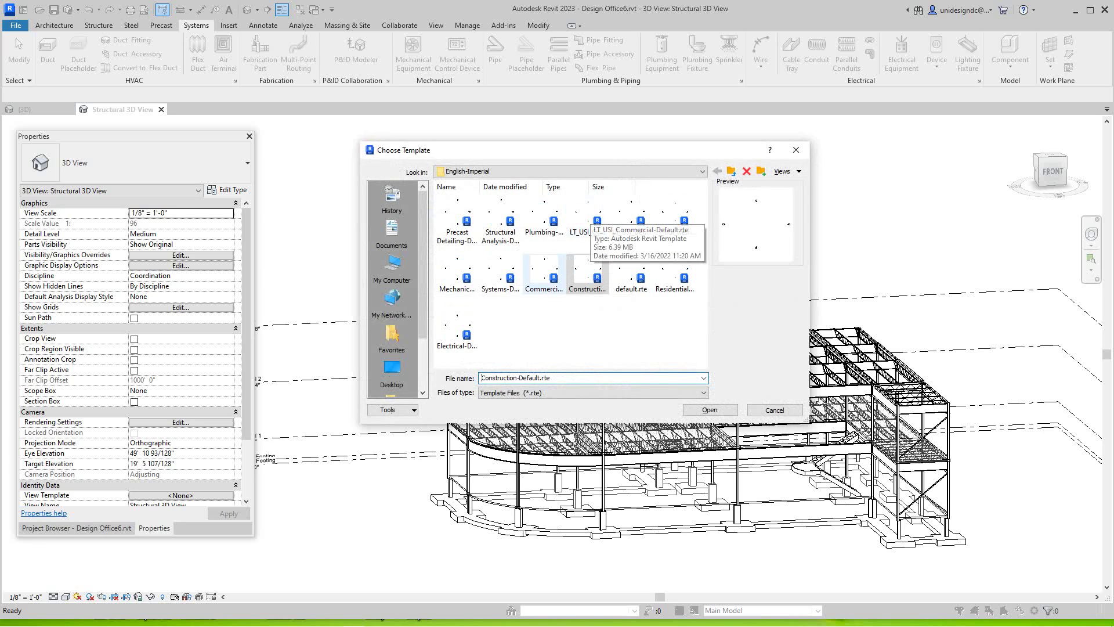
left_click(500, 271)
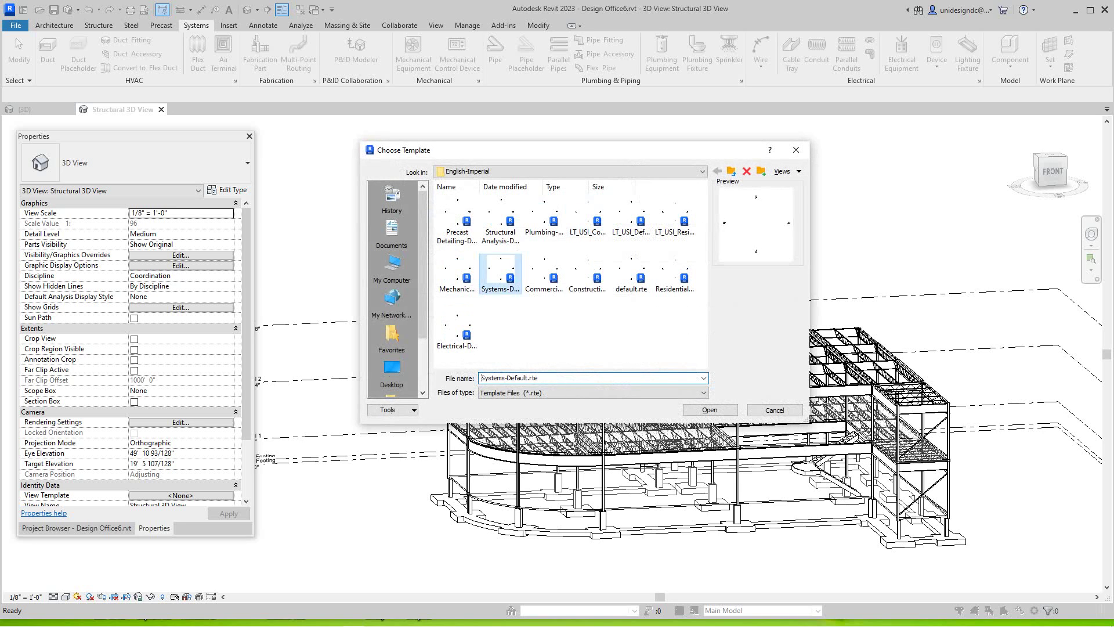
left_click(710, 410)
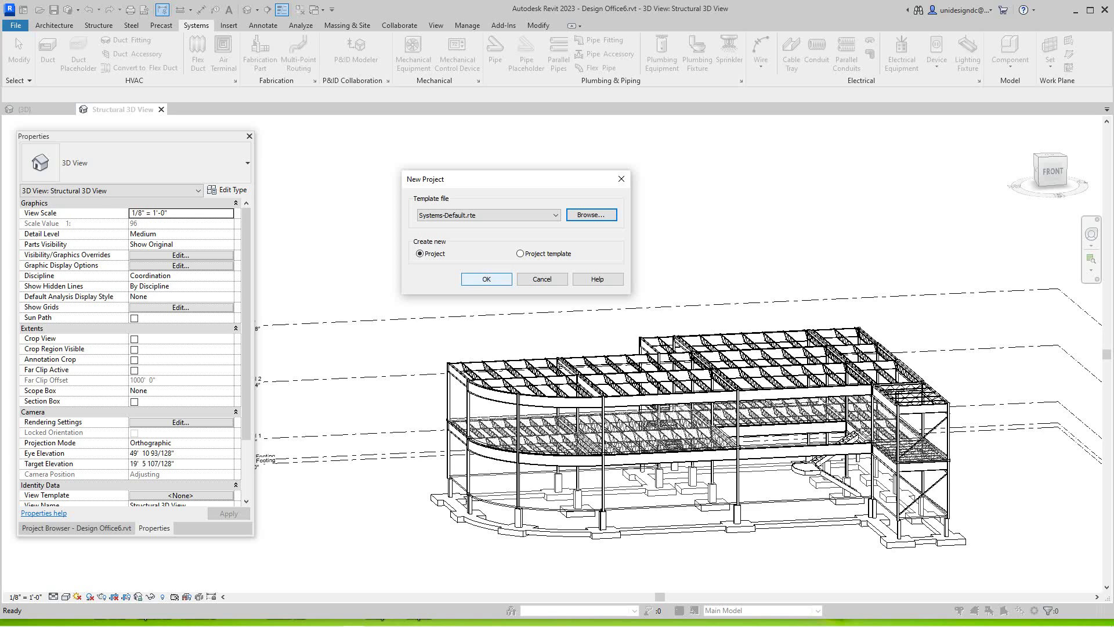
left_click(487, 279)
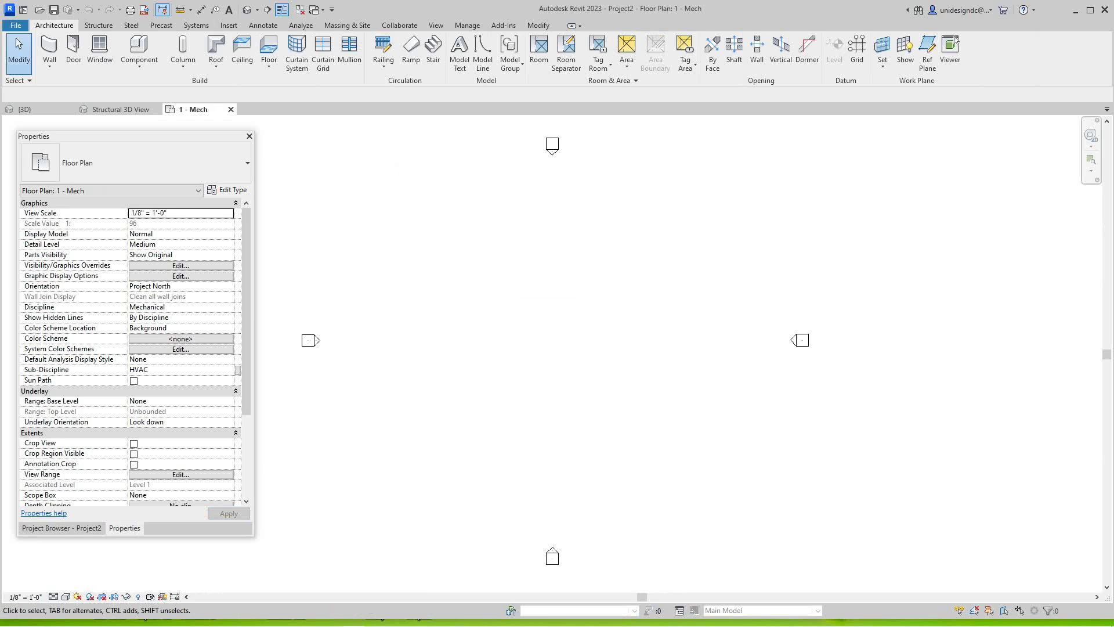
- Tile all open views and make the 1 - Mech floor plan of the new project active
key("w")
key("t")
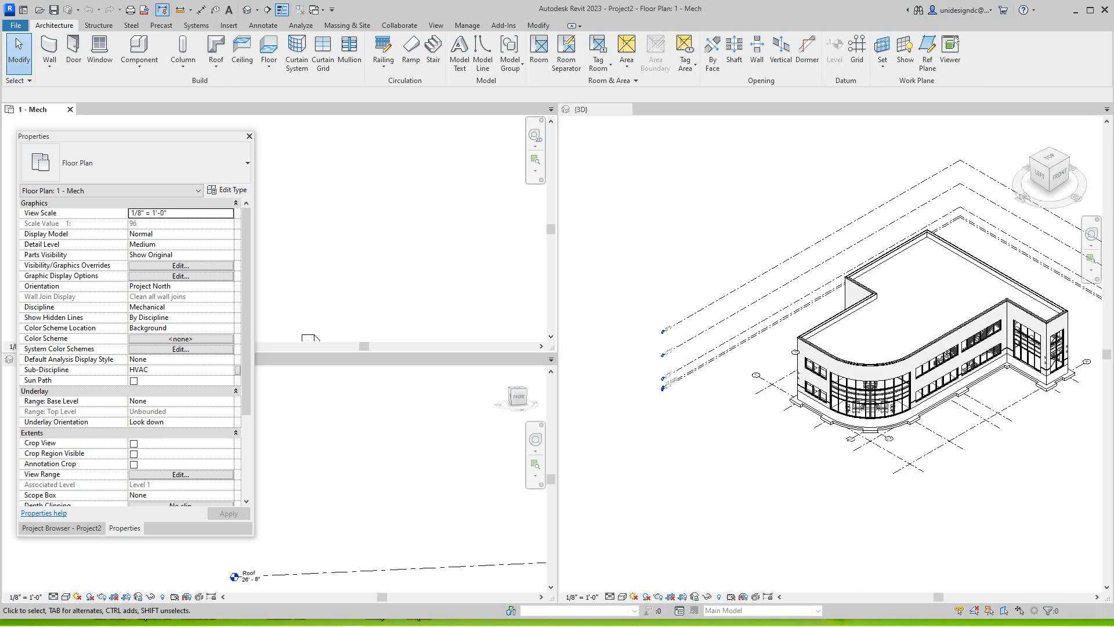
scroll(381, 481, "down", 4)
scroll(406, 473, "up", 1)
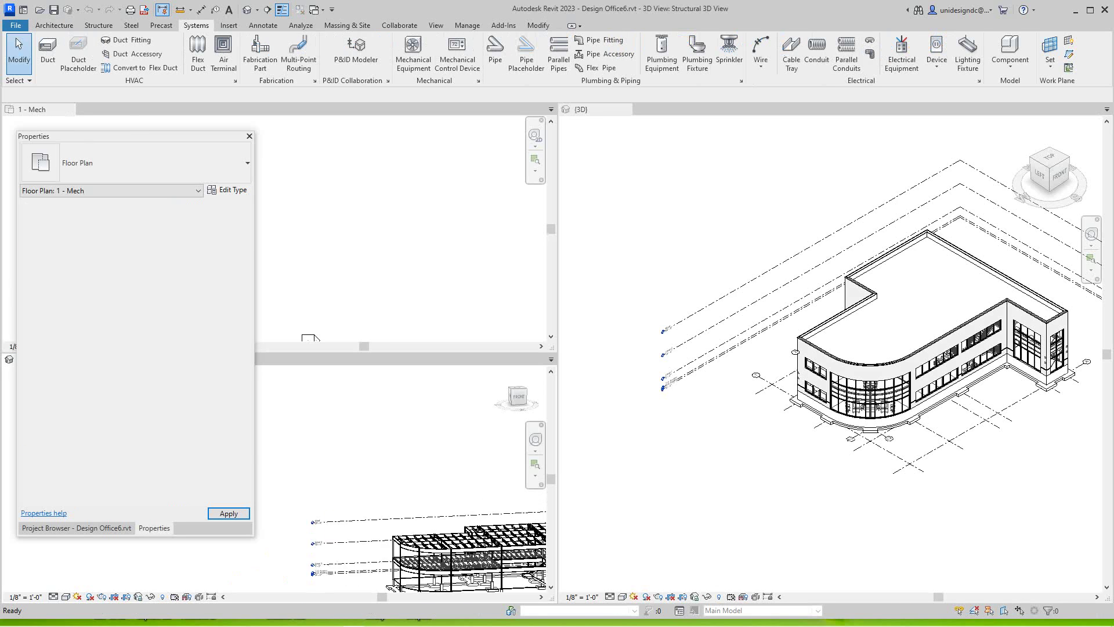
left_click(481, 189)
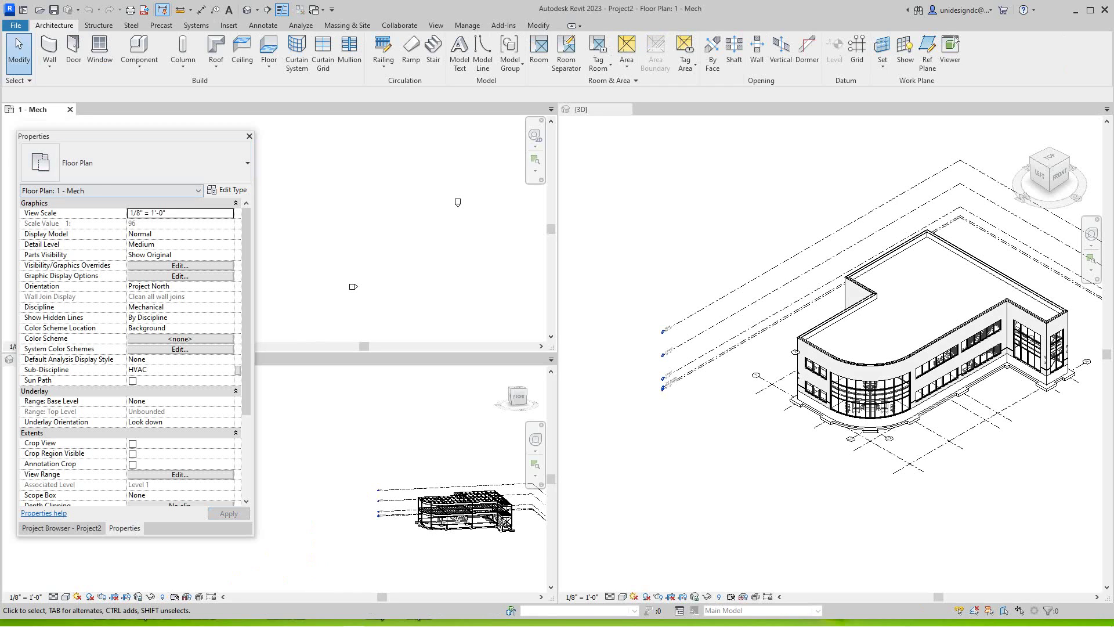
- Close the Structural 3D View and reposition the Properties palette within the enlarged 1 - Mech floor plan
left_click_drag(133, 136, 300, 151)
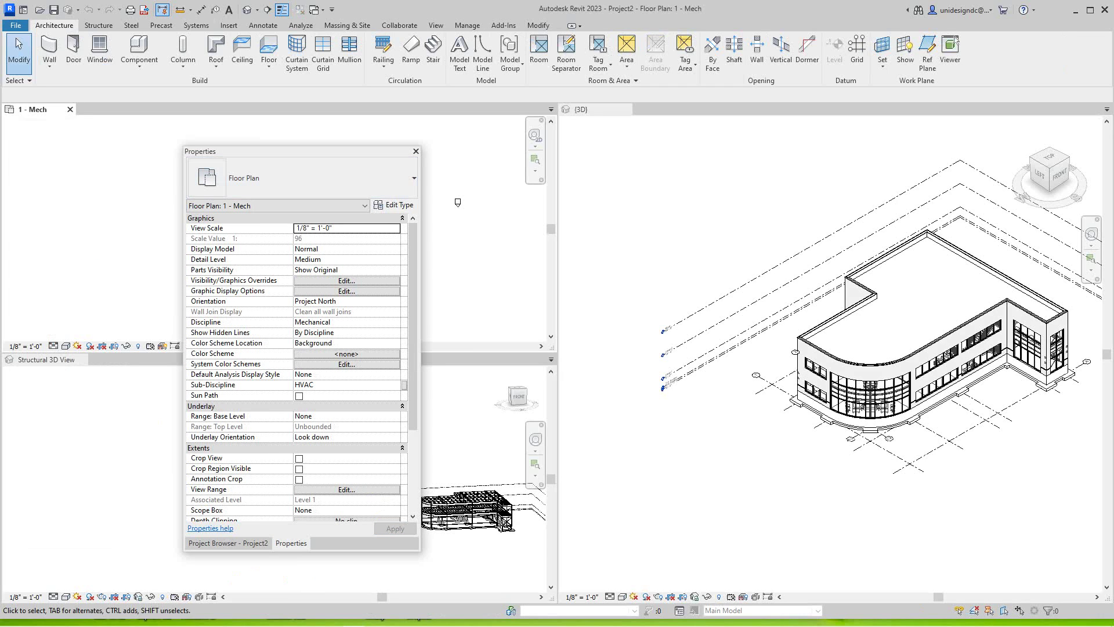
left_click(82, 359)
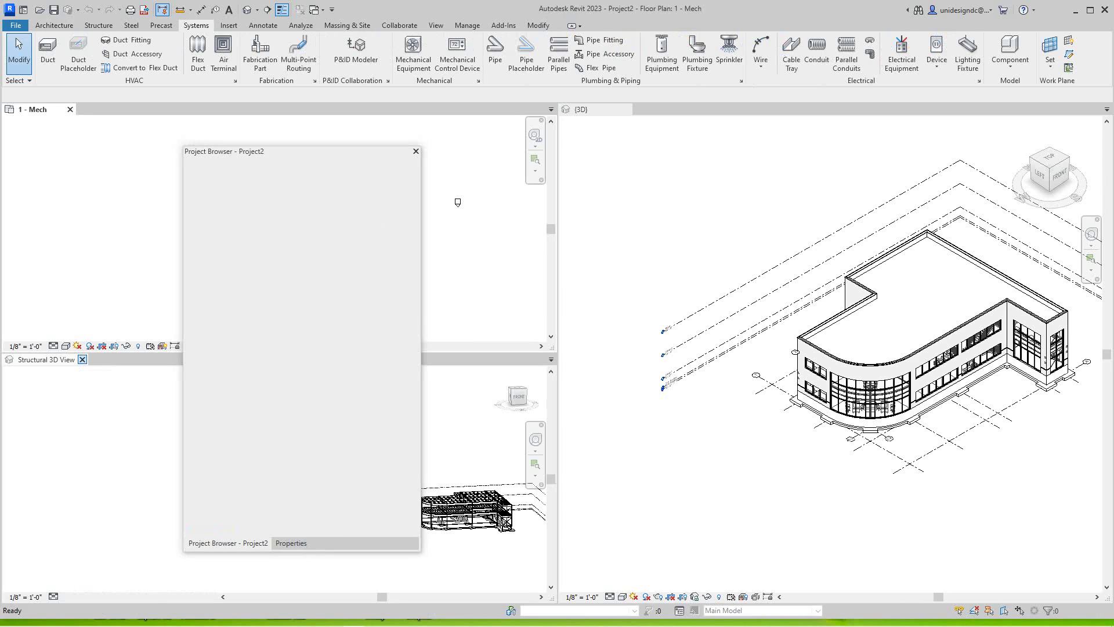
left_click_drag(340, 150, 169, 208)
scroll(488, 307, "down", 2)
middle_click_drag(488, 306, 406, 311)
scroll(406, 310, "up", 2)
scroll(406, 311, "down", 1)
scroll(443, 266, "up", 4)
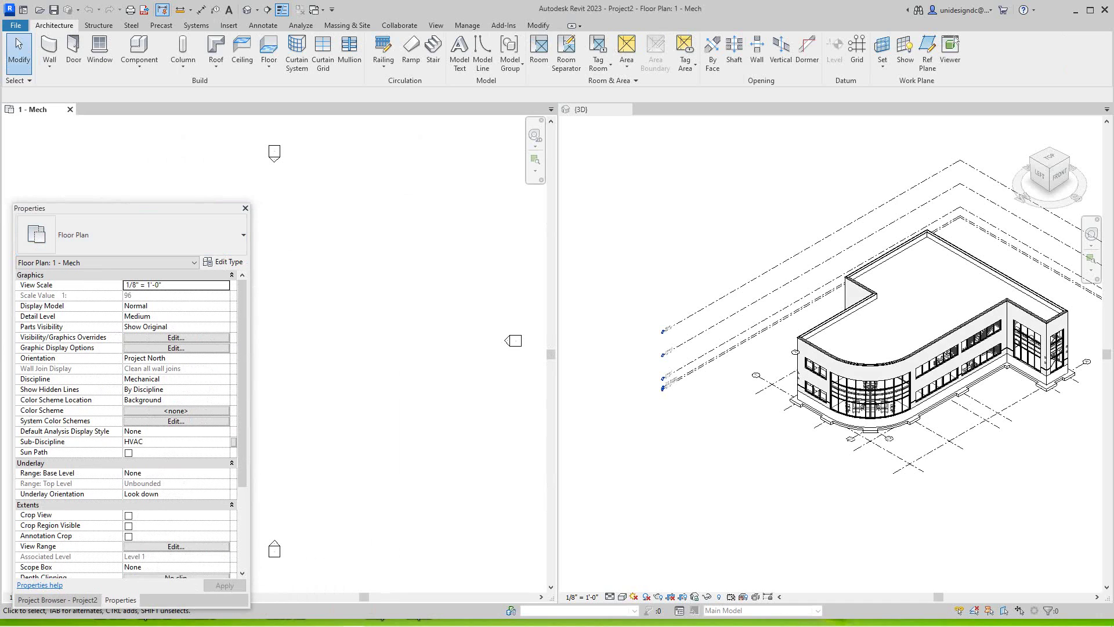
left_click_drag(213, 208, 258, 182)
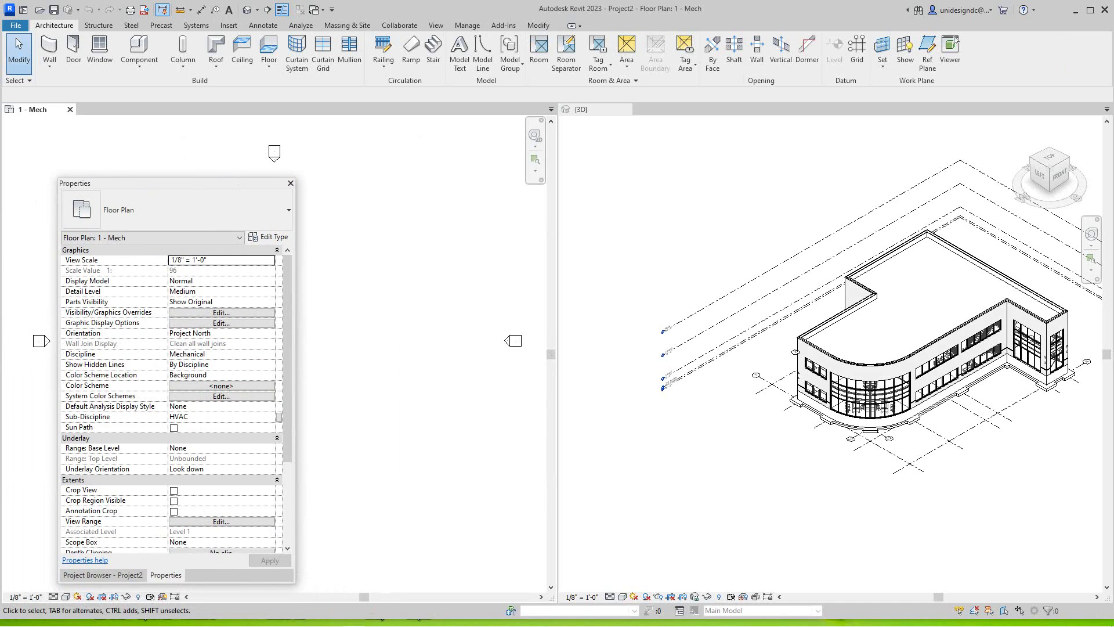
- Switch to the {3D} view of the Design Office6 project beside the 1 - Mech plan
left_click(581, 109)
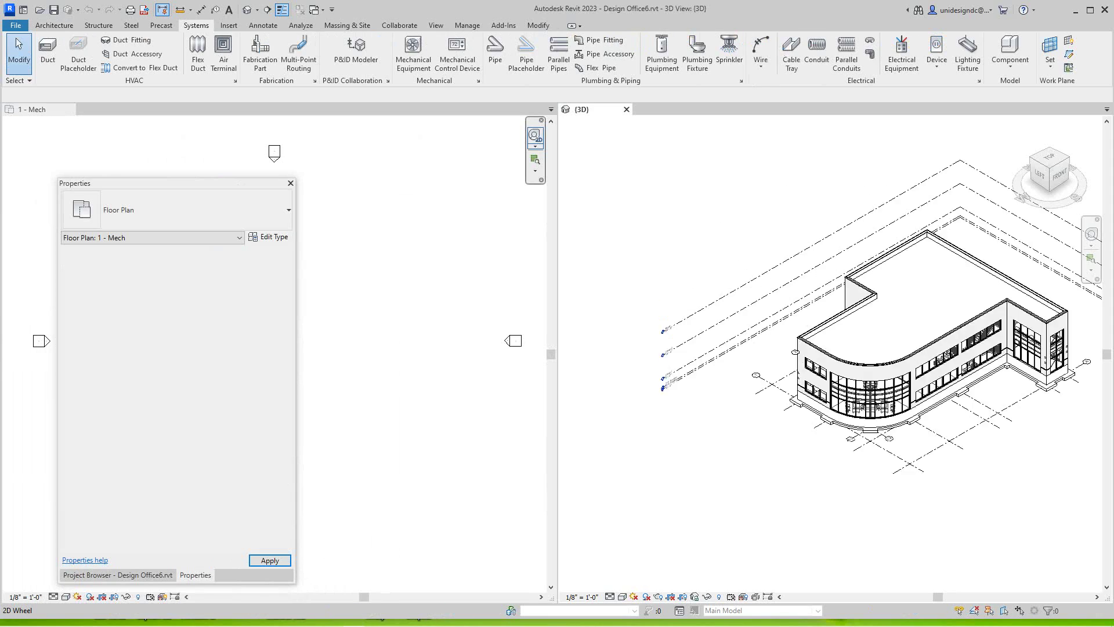
scroll(652, 232, "down", 1)
middle_click_drag(731, 346, 754, 357)
scroll(677, 257, "up", 2)
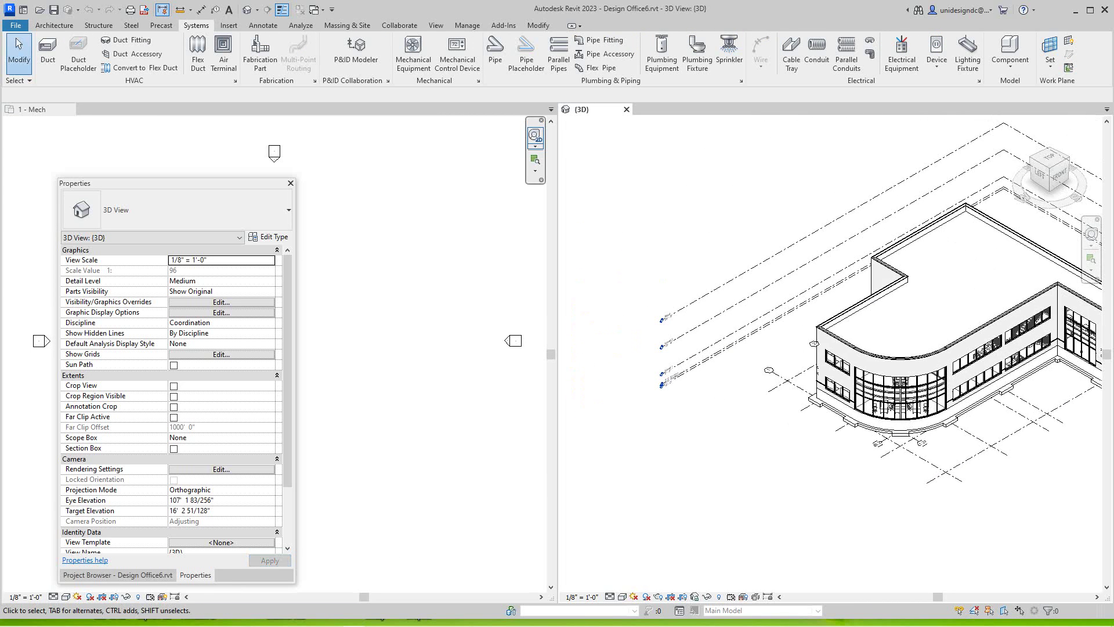
- Start transferring project standards from Project2 into Design Office6 and clear every item in the copy list
scroll(817, 464, "down", 1)
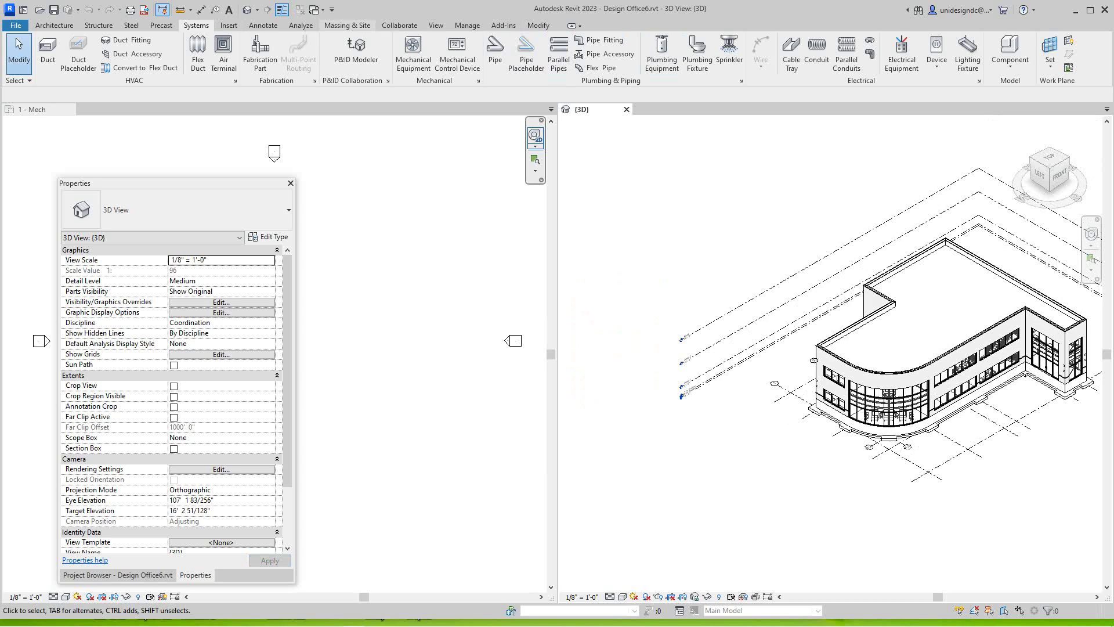
left_click(468, 25)
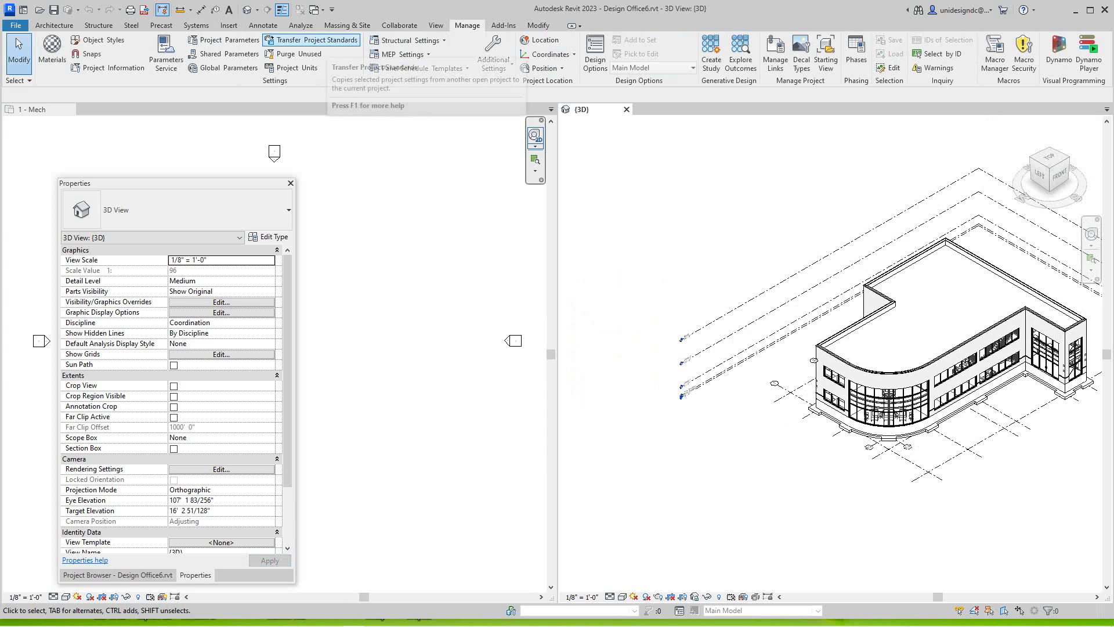
left_click(311, 40)
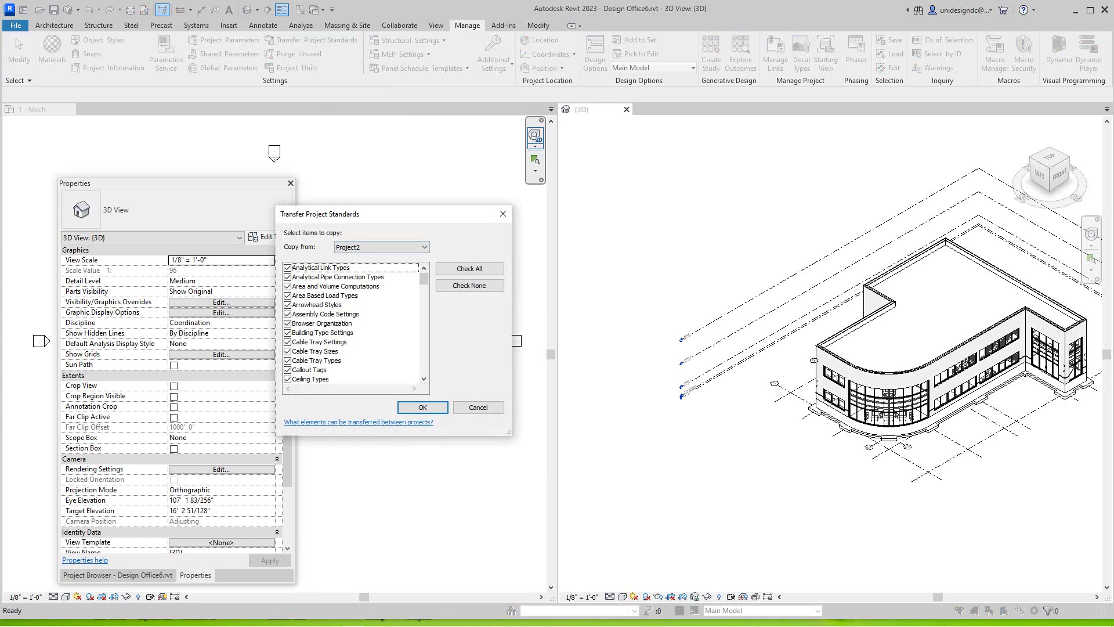
mouse_move(424, 278)
left_mouse_down()
mouse_move(424, 331)
mouse_move(424, 294)
left_mouse_up()
scroll(351, 323, "up", 6)
left_click(469, 286)
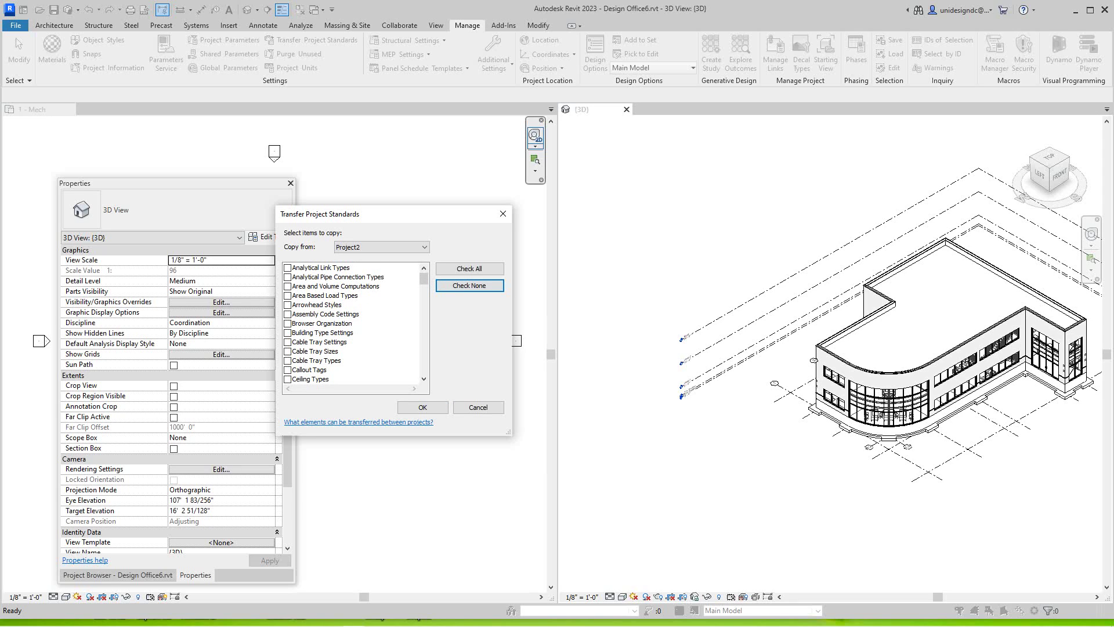
- Include Cable Tray Settings, Sizes and Types plus Conduit Settings, Sizes, Standard Types and Types in the transfer
left_click(287, 342)
left_click(288, 351)
left_click(287, 360)
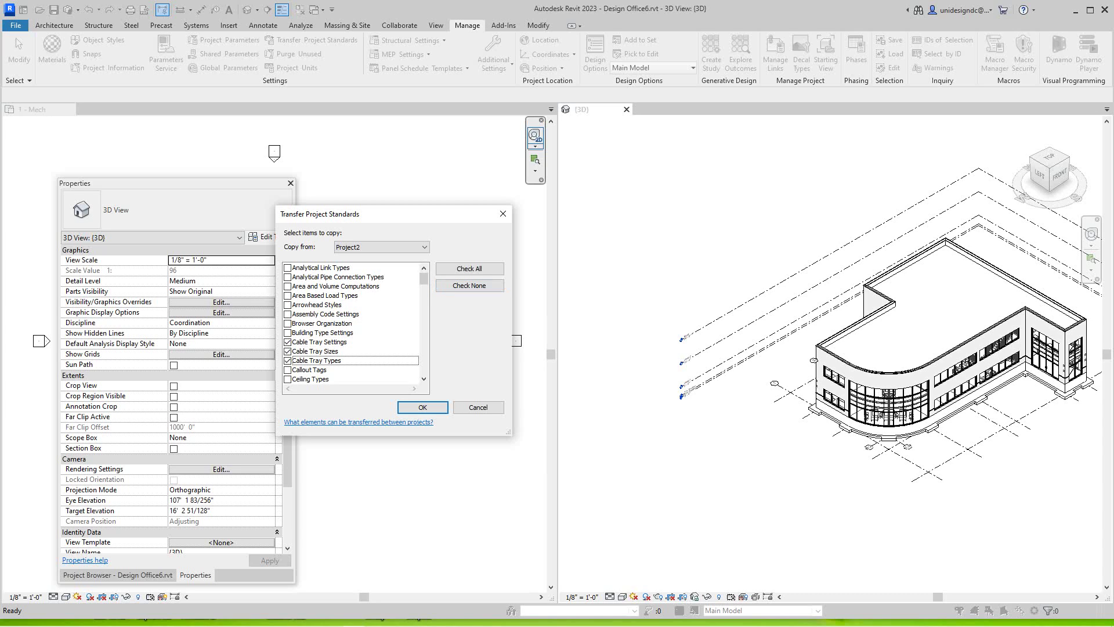
scroll(351, 323, "down", 3)
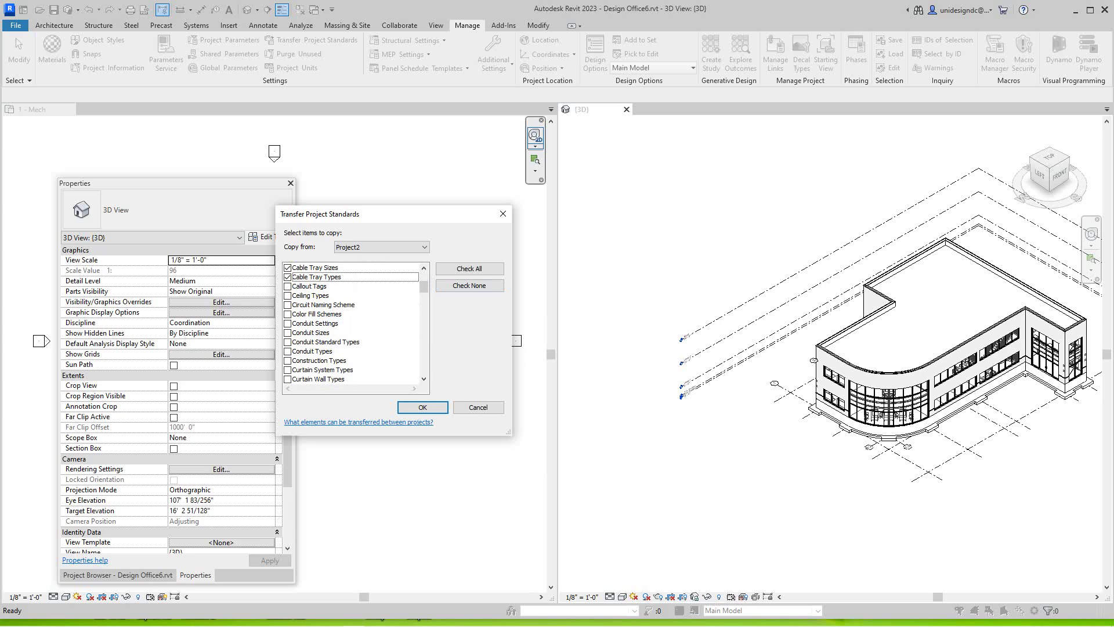
left_click(287, 324)
left_click(288, 333)
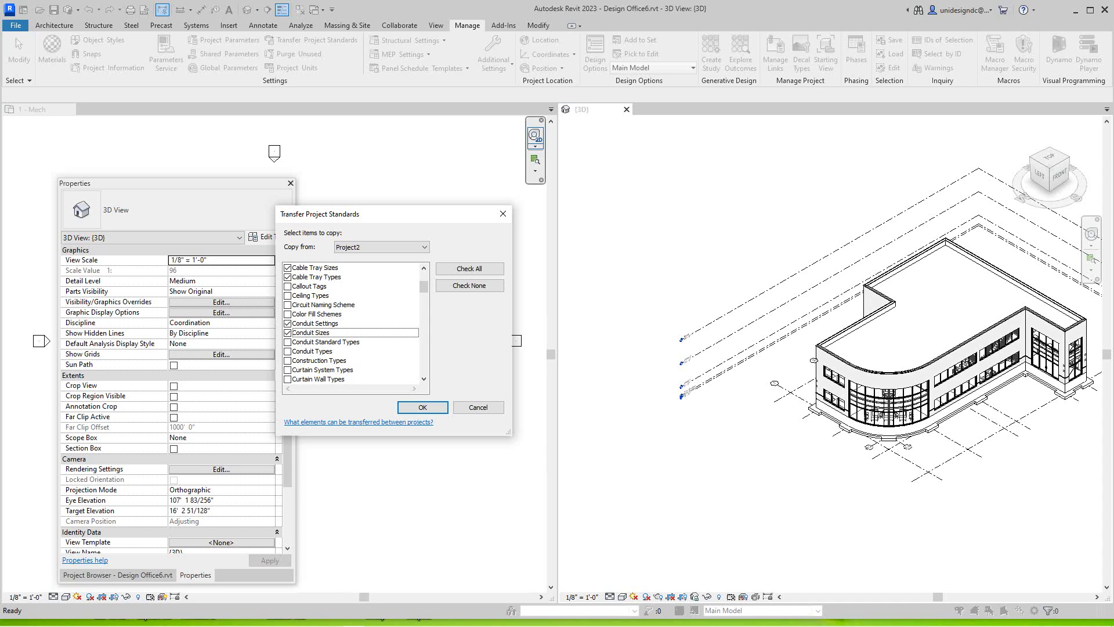
left_click(288, 342)
left_click(287, 351)
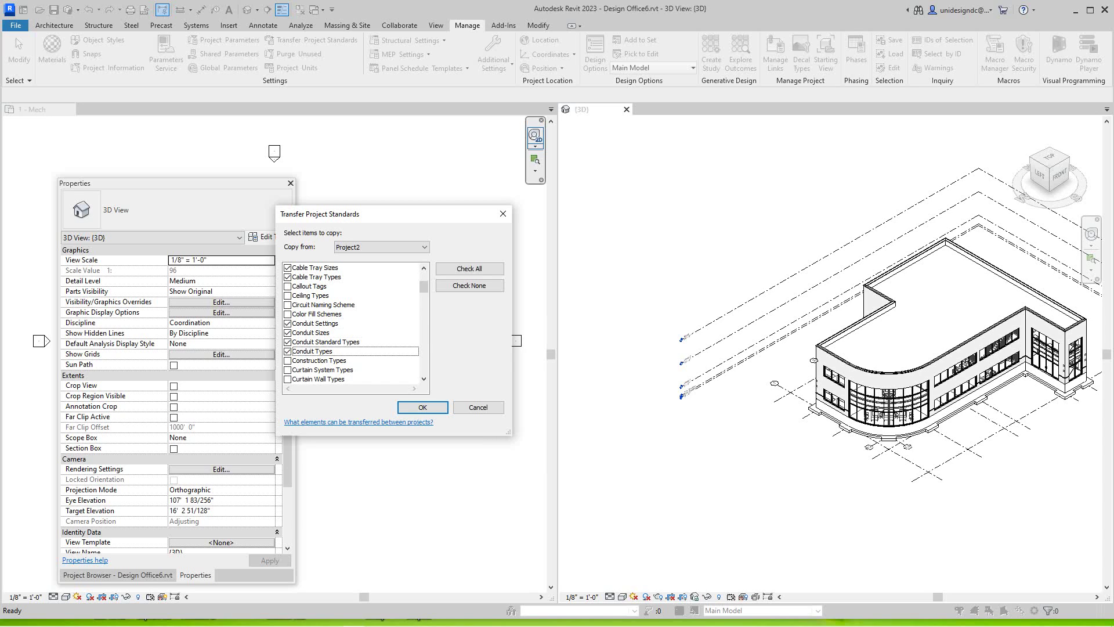
- Include Duct Insulation, Duct Lining, Duct Settings, Duct Sizes, Duct System Types and Duct Types in the transfer
scroll(351, 323, "down", 3)
scroll(352, 324, "down", 1)
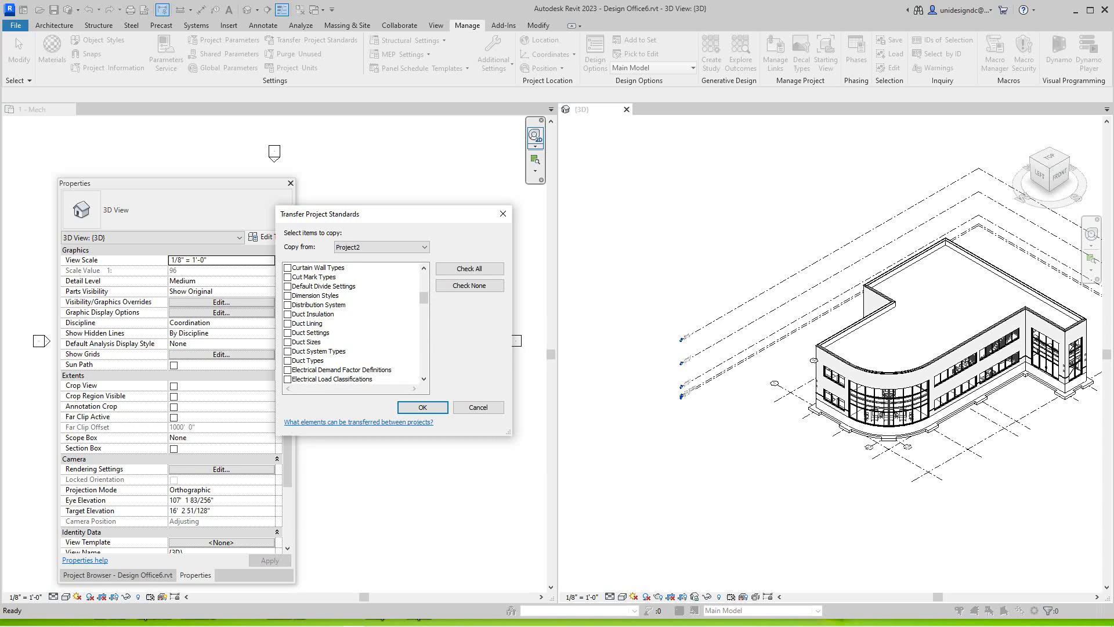
left_click(287, 314)
left_click(287, 323)
left_click(287, 332)
left_click(287, 342)
left_click(288, 351)
left_click(287, 360)
- Include Electrical Demand Factor Definitions, Electrical Load Classifications, Electrical Settings and Elevation Tag Types in the transfer
scroll(351, 323, "down", 2)
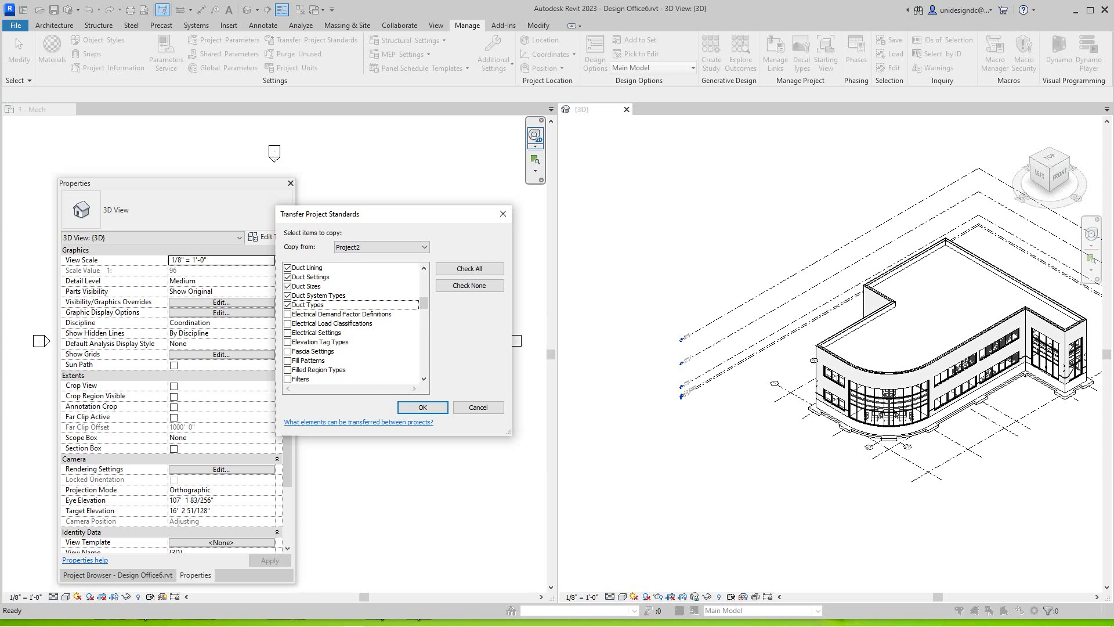
left_click(288, 314)
left_click(287, 323)
left_click(287, 332)
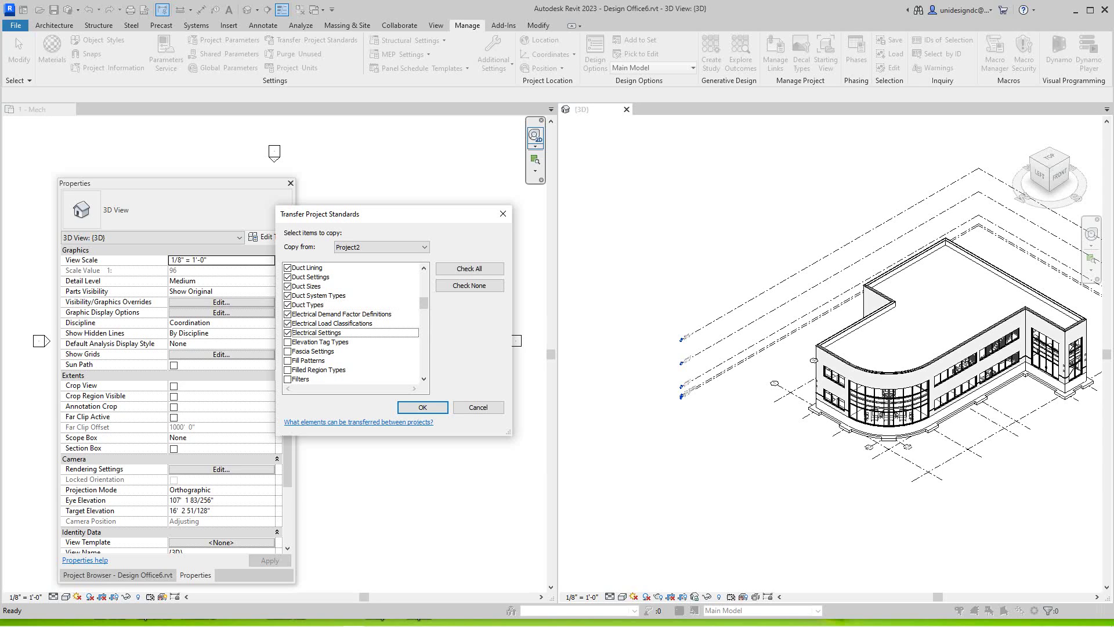
left_click(288, 342)
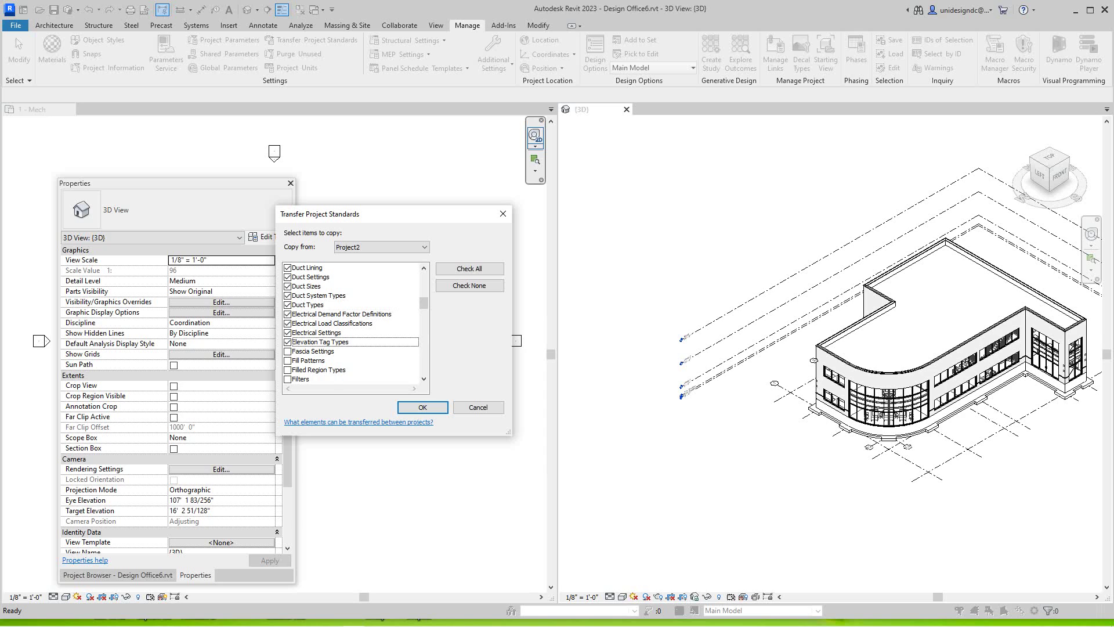
- Include the Branch Panel, Data Panel and Switchboard panel schedule templates and the Phase Settings in the transfer
scroll(351, 323, "down", 5)
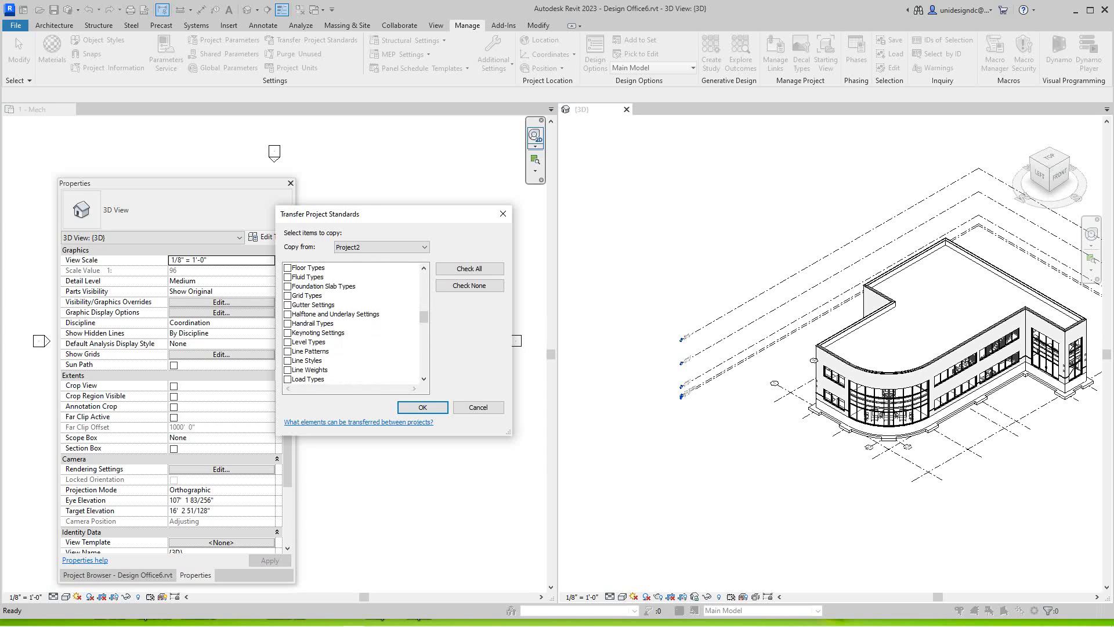
scroll(352, 324, "down", 5)
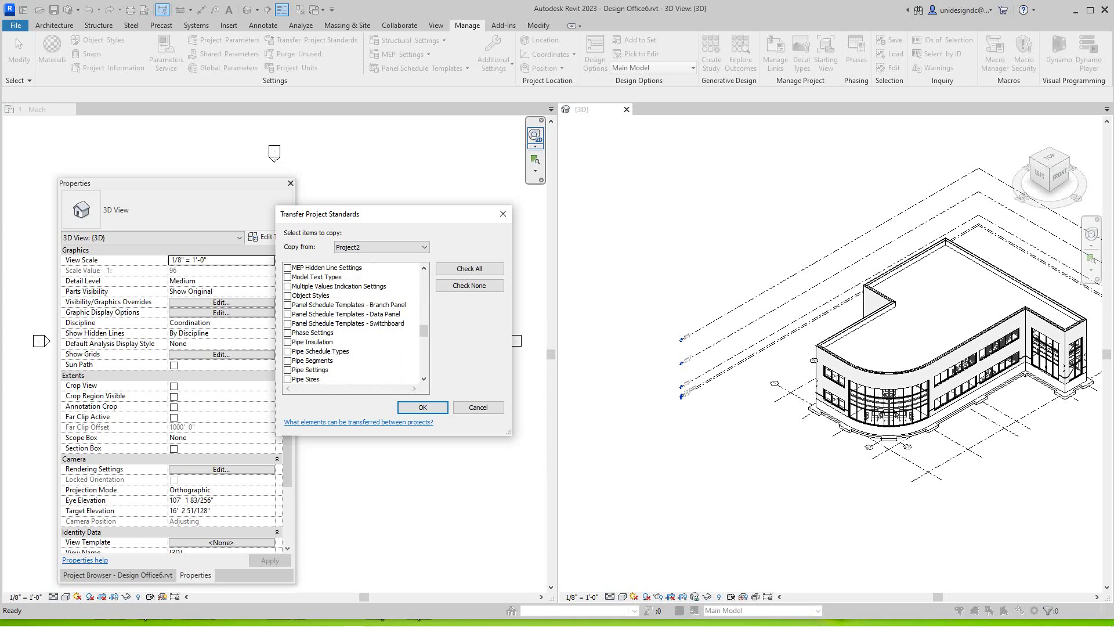
left_click(287, 304)
left_click(287, 314)
left_click(287, 323)
left_click(288, 332)
- Include View Templates in the standards being transferred
scroll(351, 322, "down", 2)
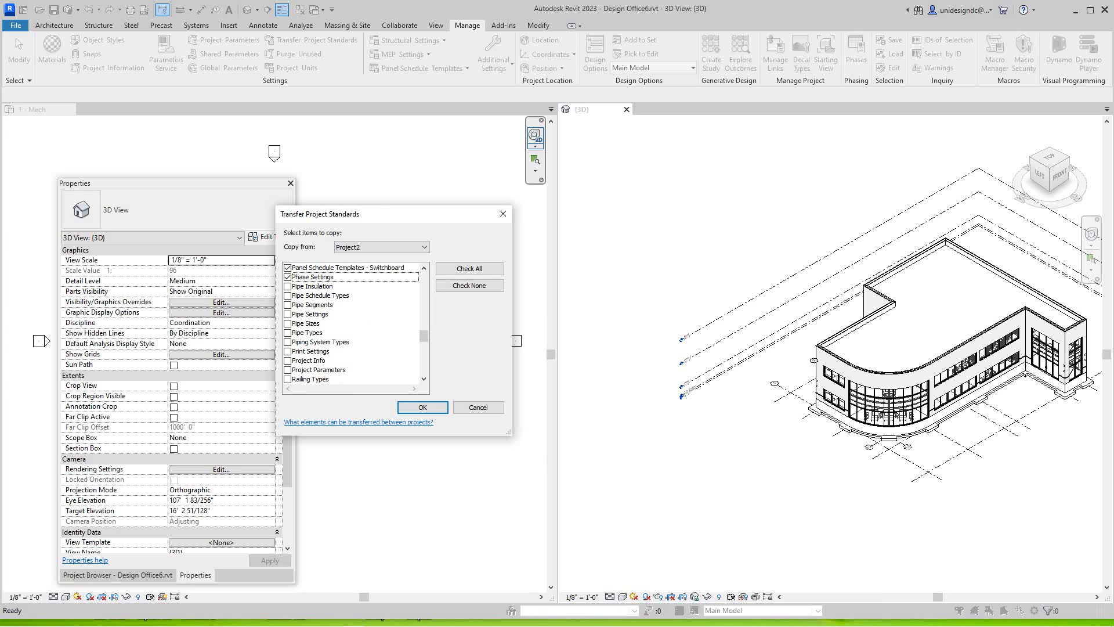
scroll(351, 322, "down", 8)
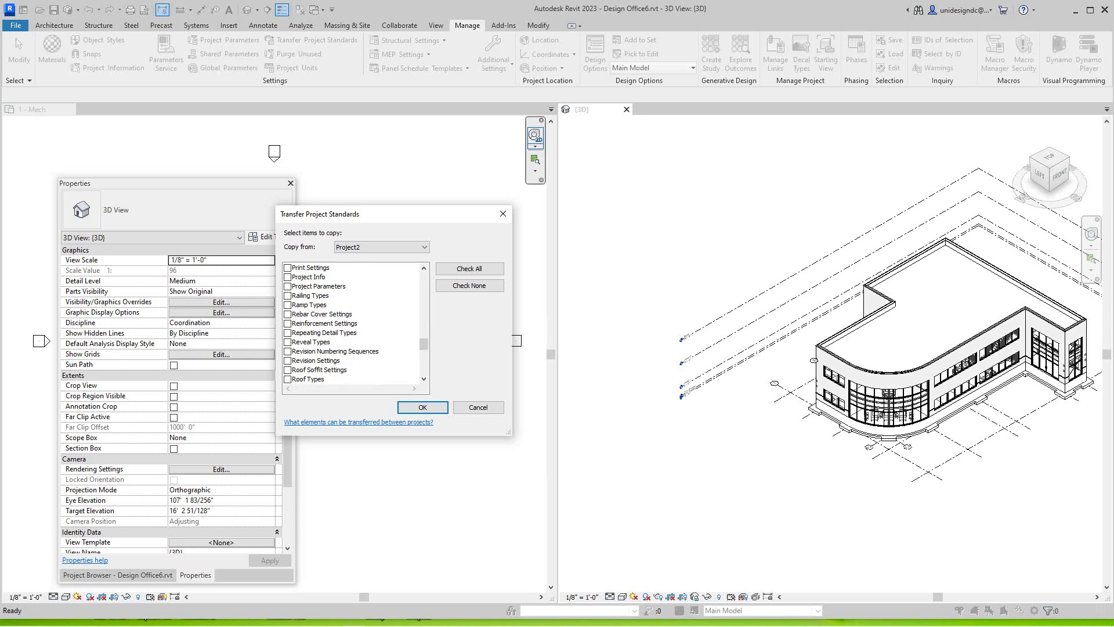
scroll(351, 323, "down", 3)
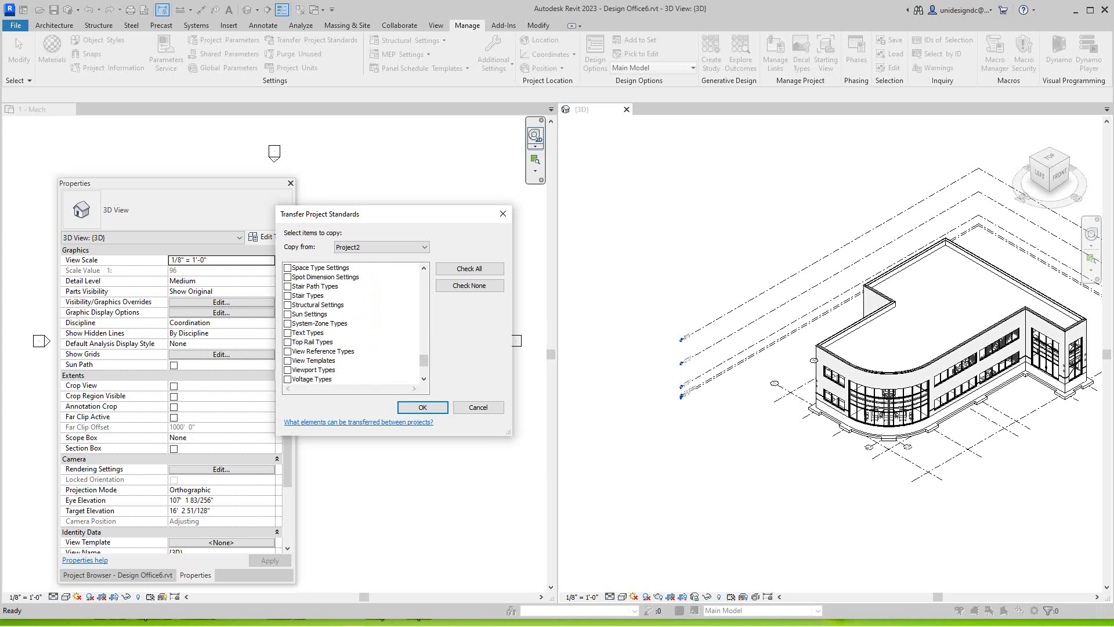
left_click(287, 361)
- Include Wire Insulation Types, Wire Material Types, Wire Settings, Wire Sizes, Wire Temperature Rating Types and Wire Types in the transfer
scroll(351, 323, "down", 1)
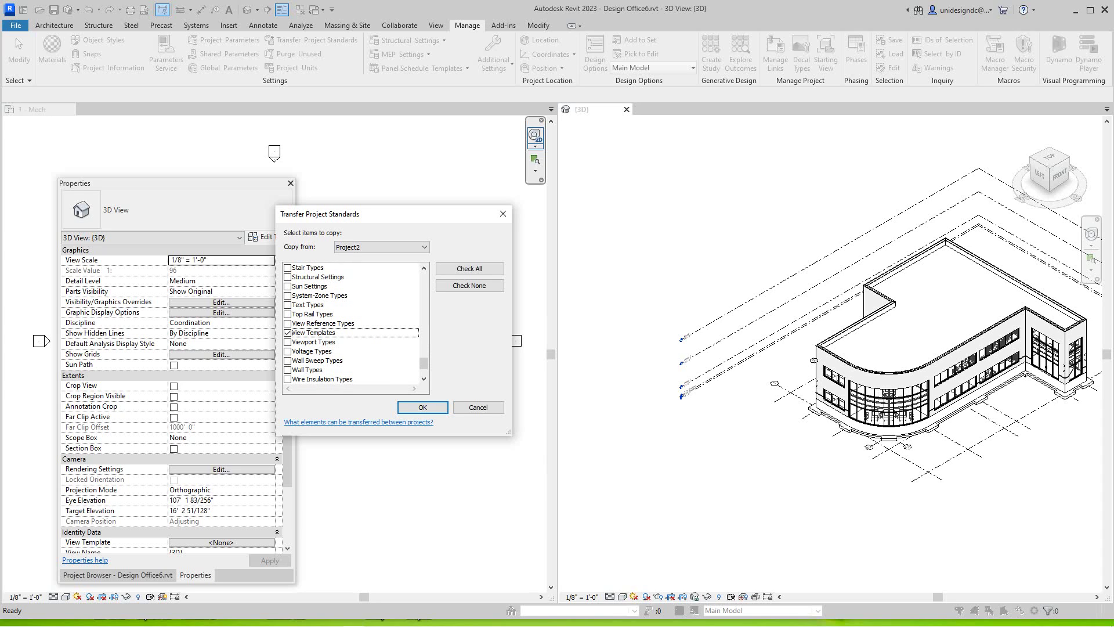
scroll(351, 323, "down", 2)
left_click(288, 332)
left_click(287, 341)
left_click(287, 351)
left_click(287, 361)
left_click(287, 370)
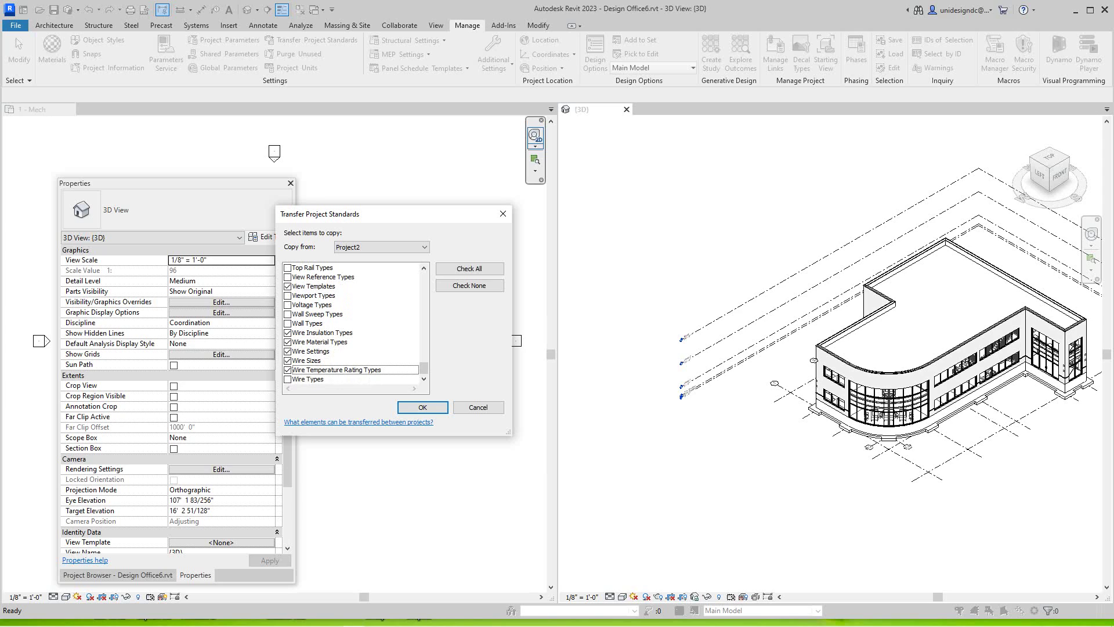
left_click(288, 379)
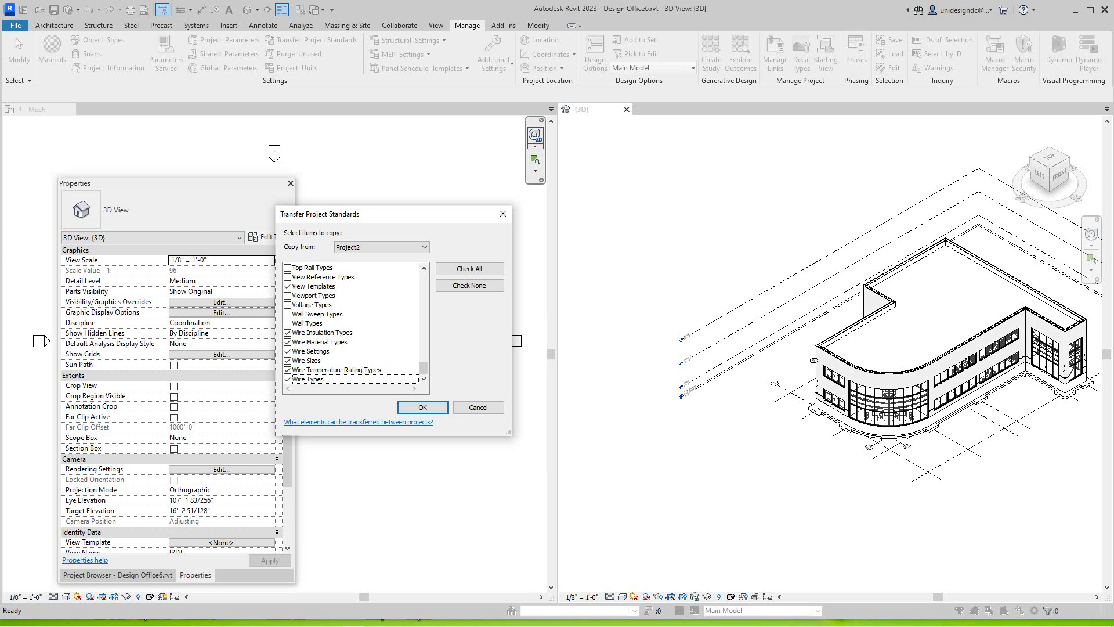
- Run the standards transfer, accept the existing type definitions and overwrite the differing duplicate types in the destination project
left_click(423, 406)
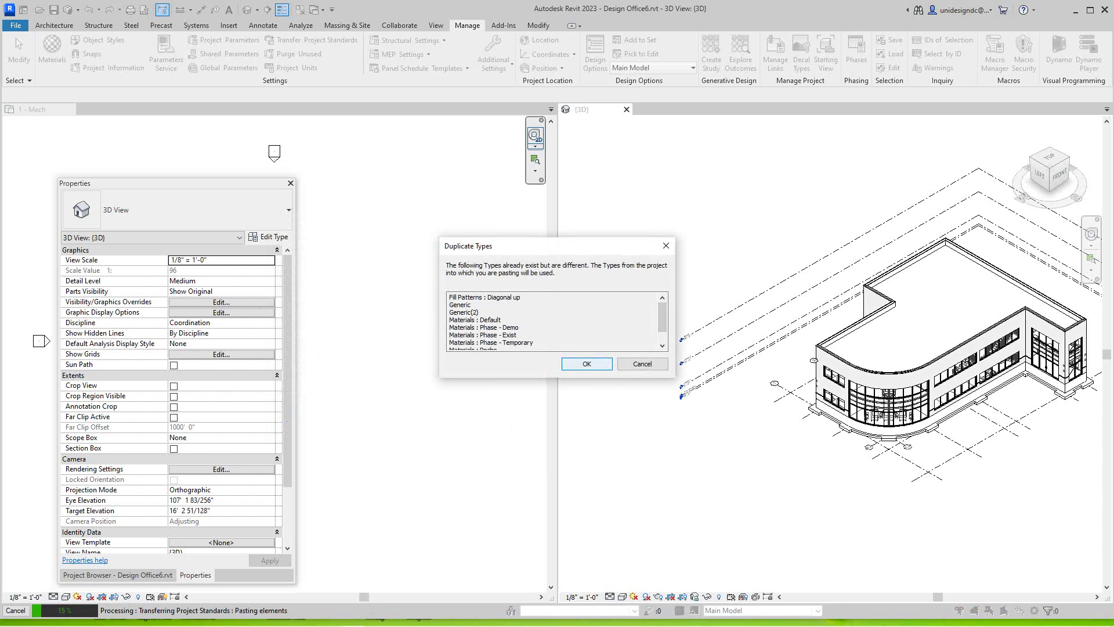
key("Return")
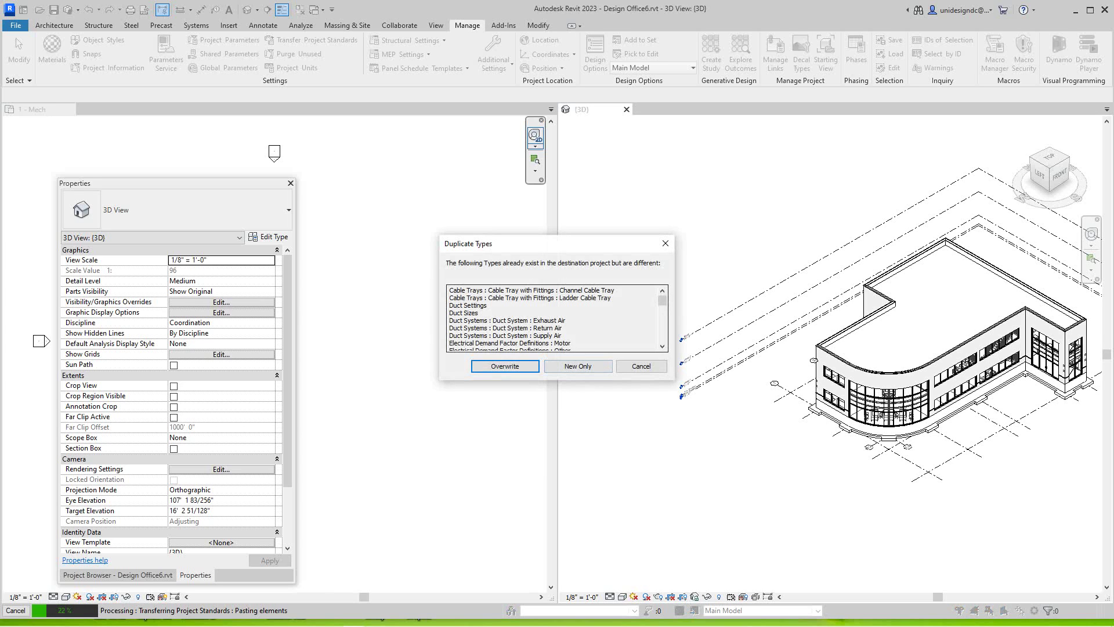
scroll(555, 318, "down", 10)
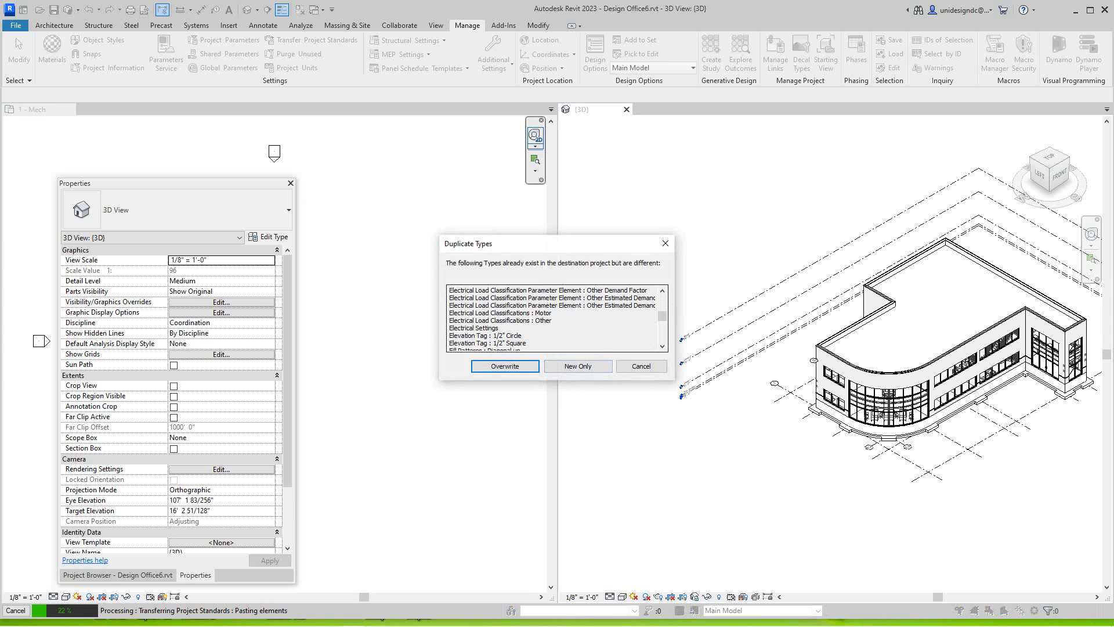
scroll(555, 318, "down", 6)
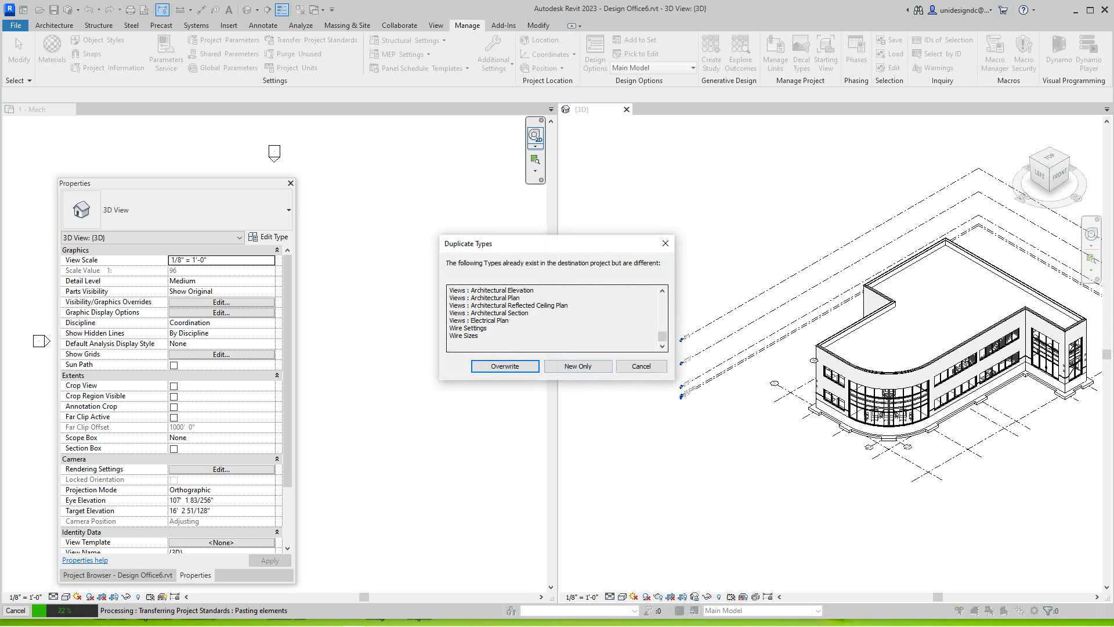
scroll(556, 318, "up", 15)
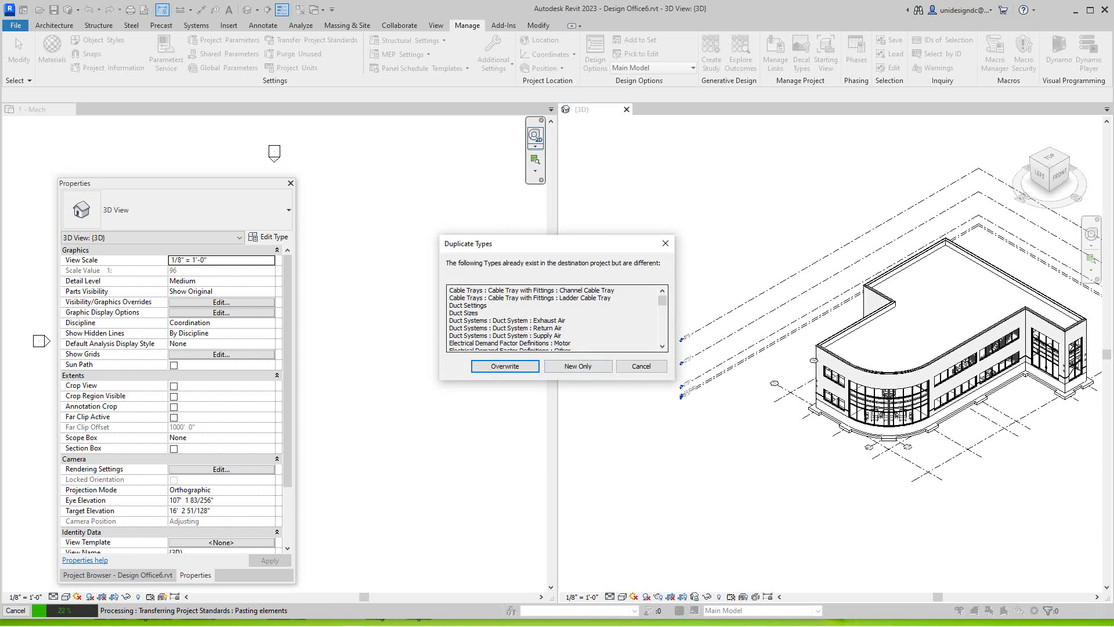
left_click_drag(569, 245, 698, 229)
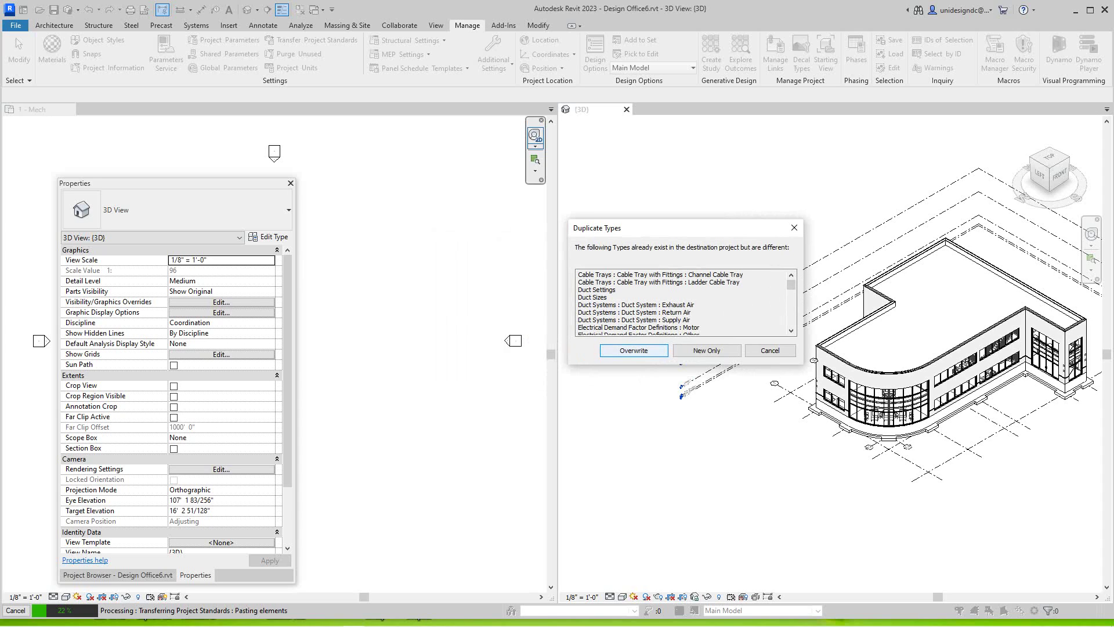
key("Return")
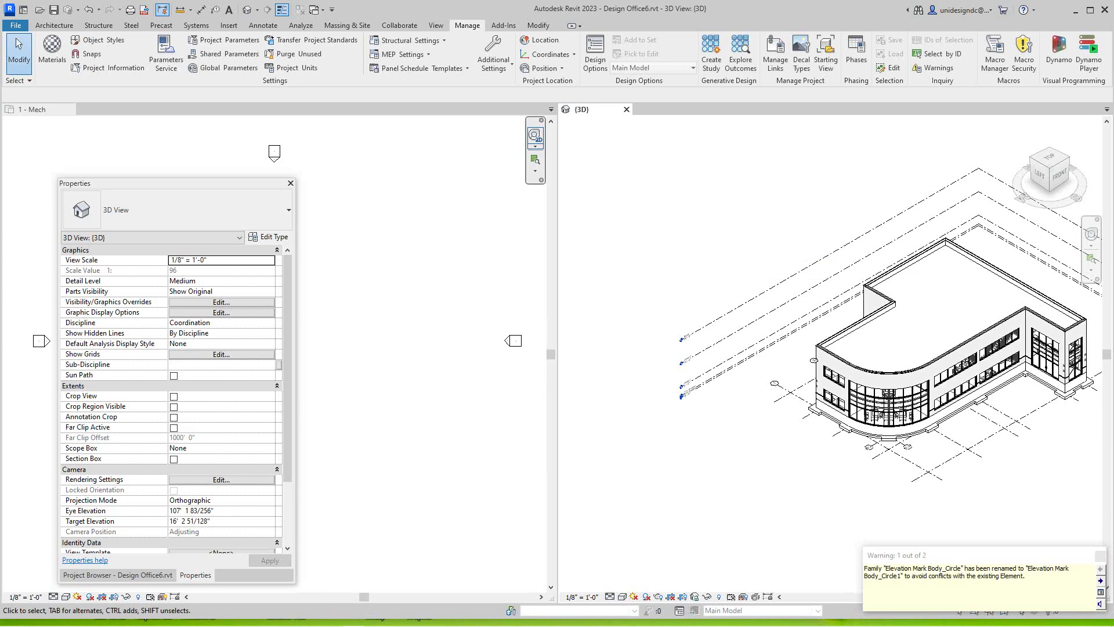
- Close the 1 - Mech plan and show the Project Browser of Design Office6 beside its {3D} view
scroll(730, 312, "down", 1)
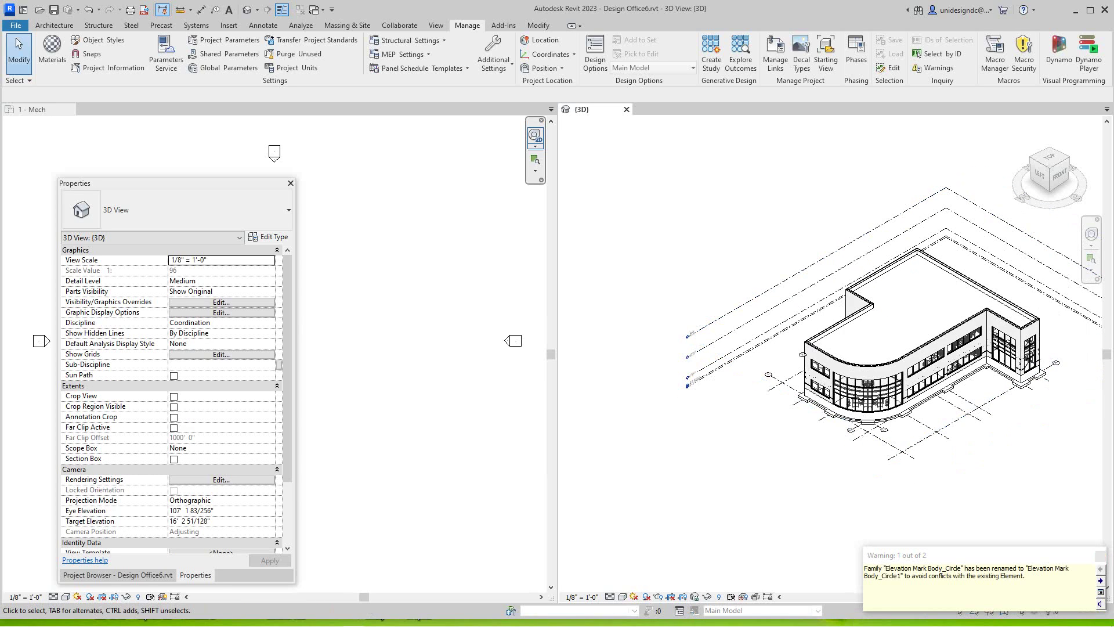
scroll(859, 540, "up", 2)
scroll(769, 506, "down", 2)
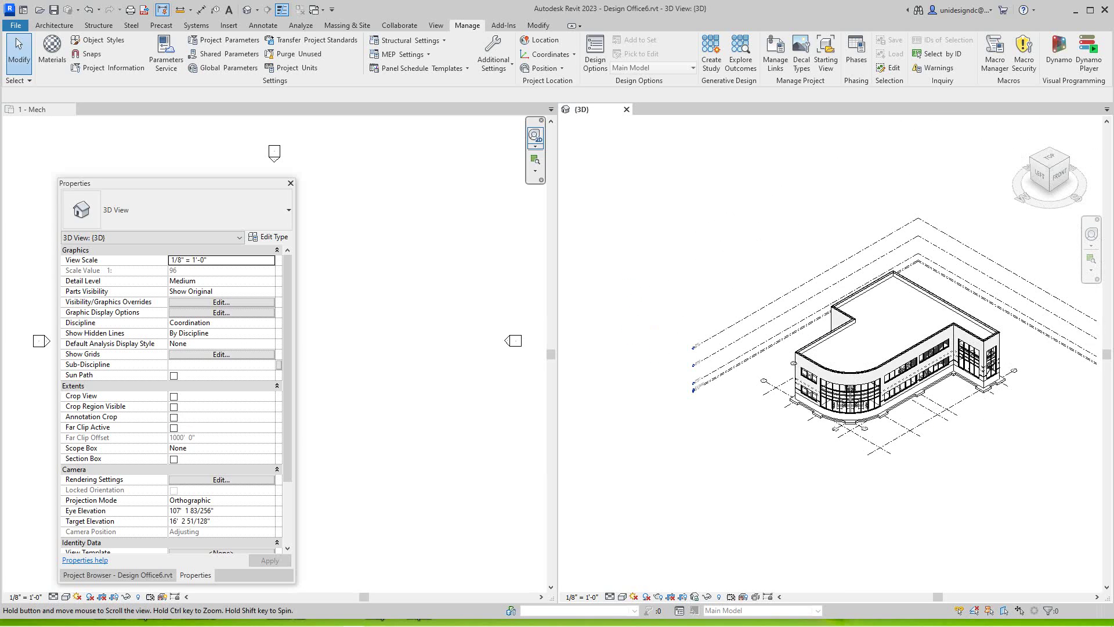
scroll(395, 218, "down", 1)
scroll(435, 226, "up", 2)
left_click(70, 109)
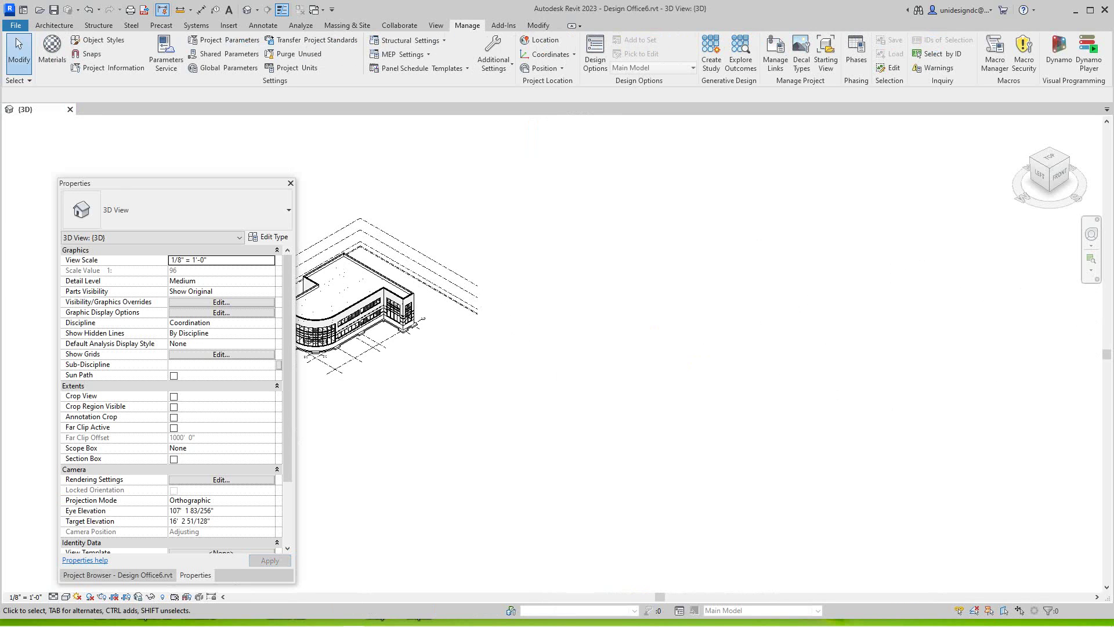
left_click(118, 575)
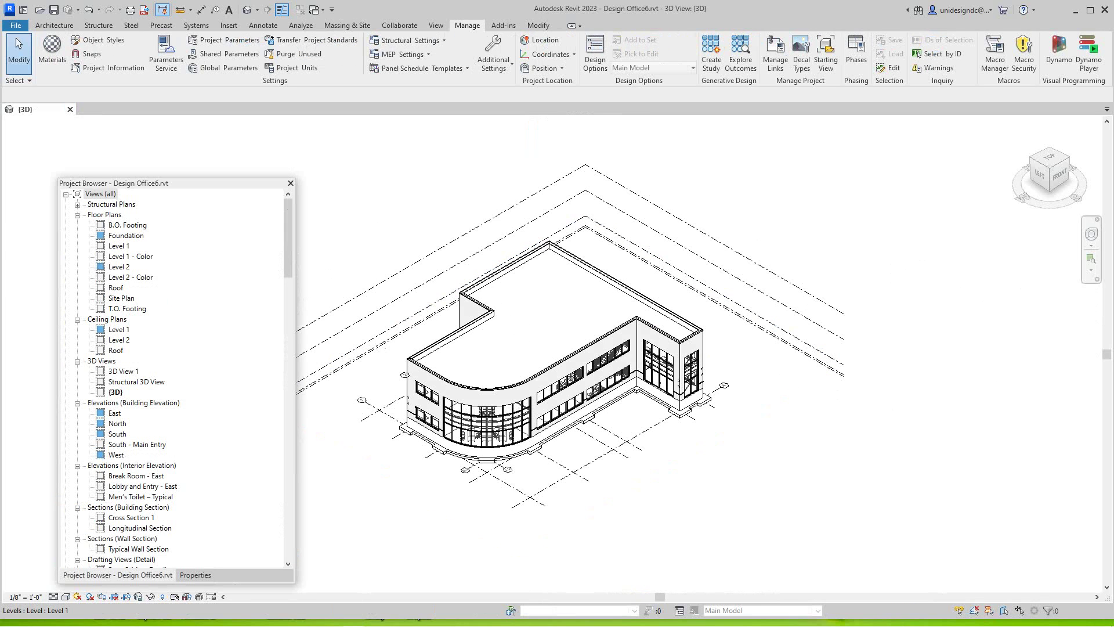
scroll(348, 244, "down", 1)
middle_click_drag(348, 244, 452, 261)
scroll(441, 260, "down", 1)
scroll(435, 258, "up", 3)
scroll(369, 232, "up", 1)
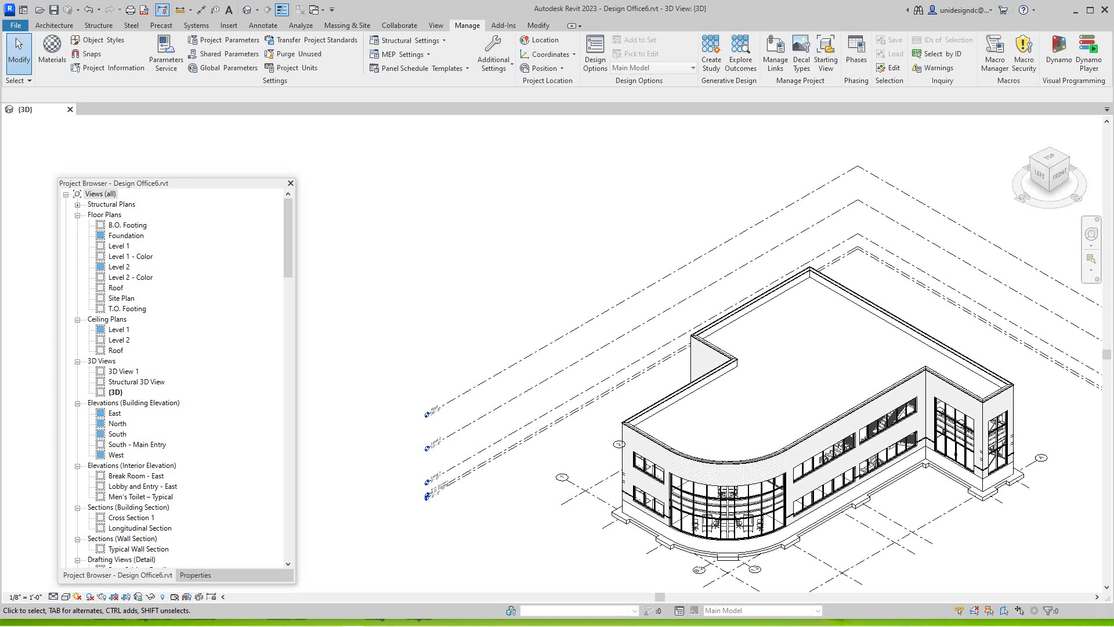
scroll(394, 226, "down", 2)
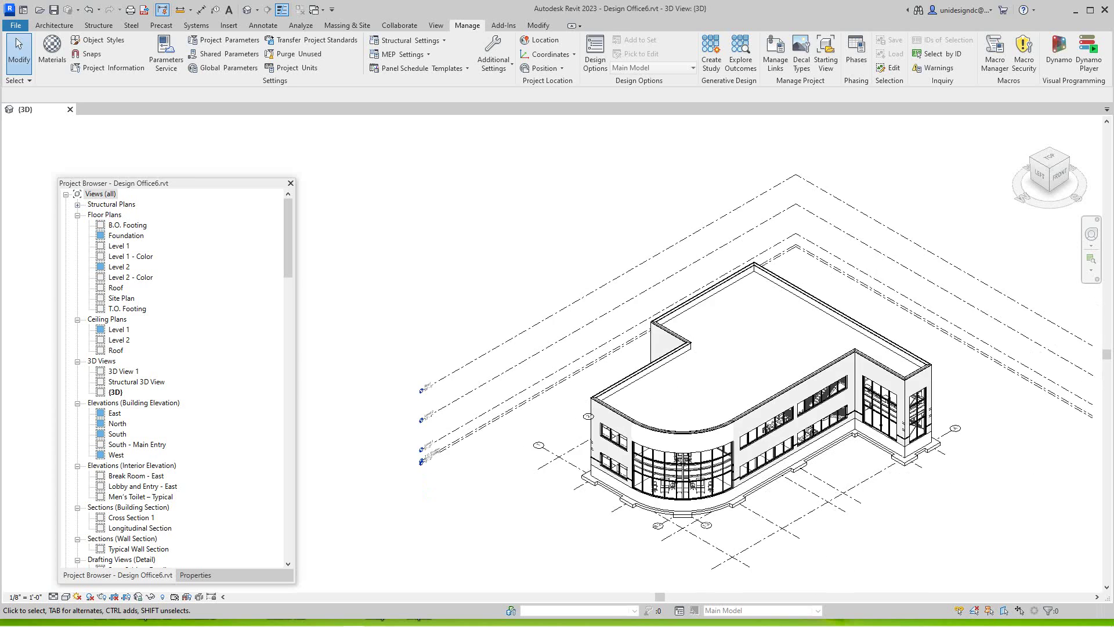
middle_click_drag(395, 227, 235, 211)
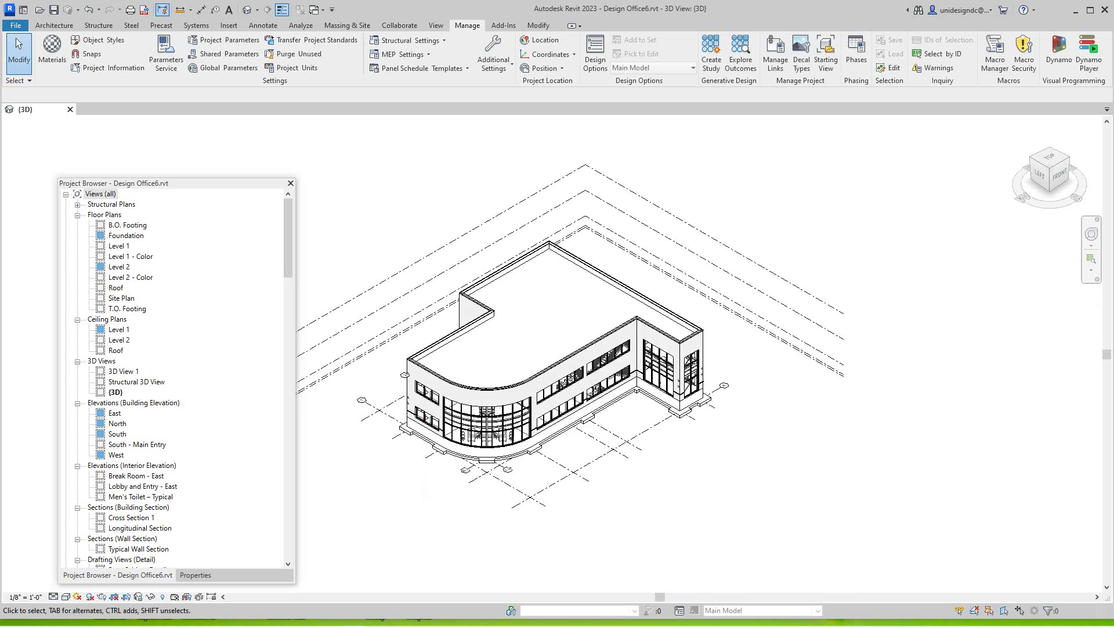
- Create a new floor plan view for Level 1, allowing existing views to be duplicated
left_click(436, 26)
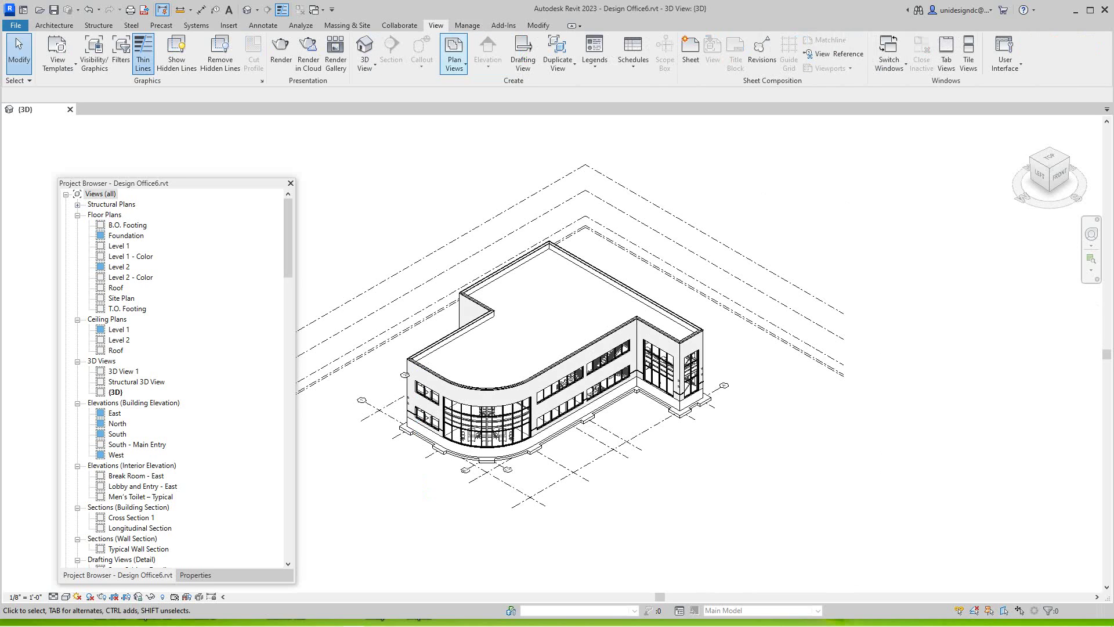
left_click(454, 52)
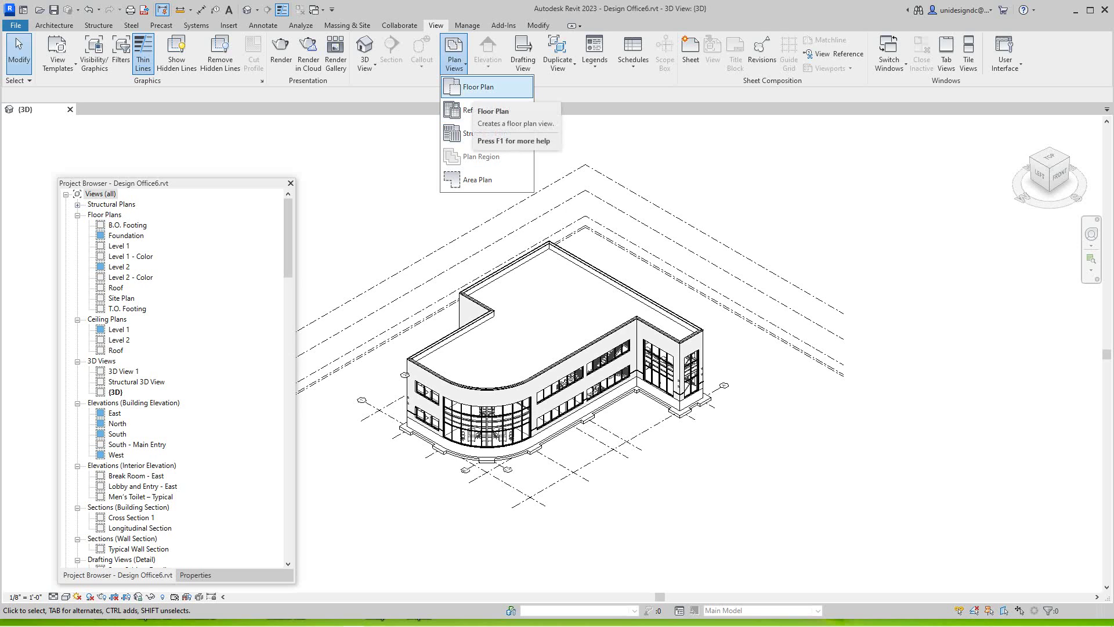
left_click(479, 87)
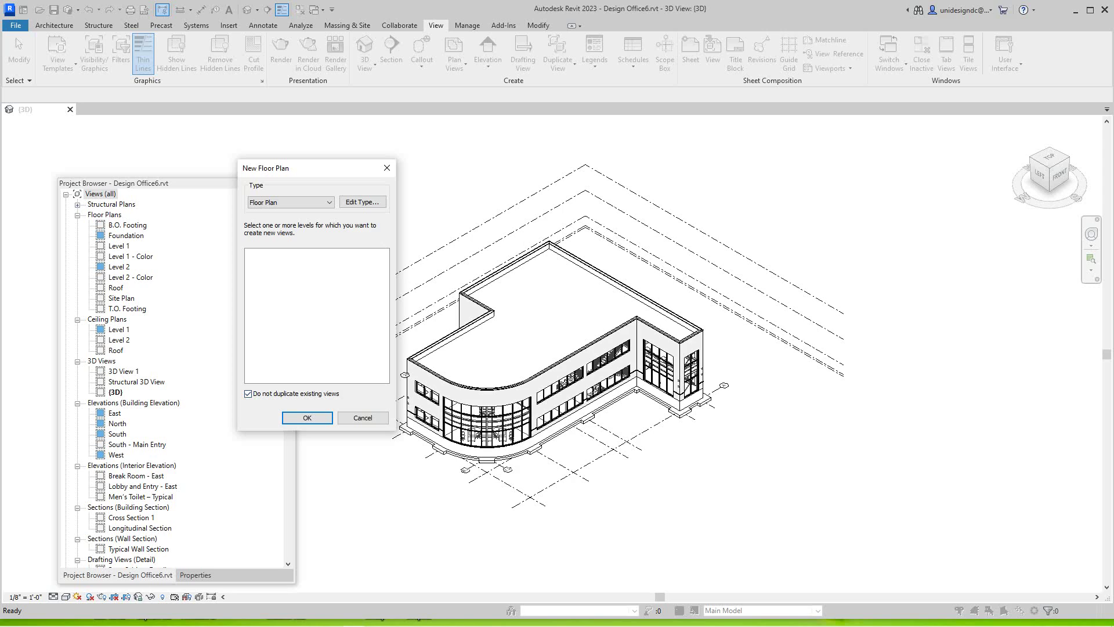
left_click(248, 393)
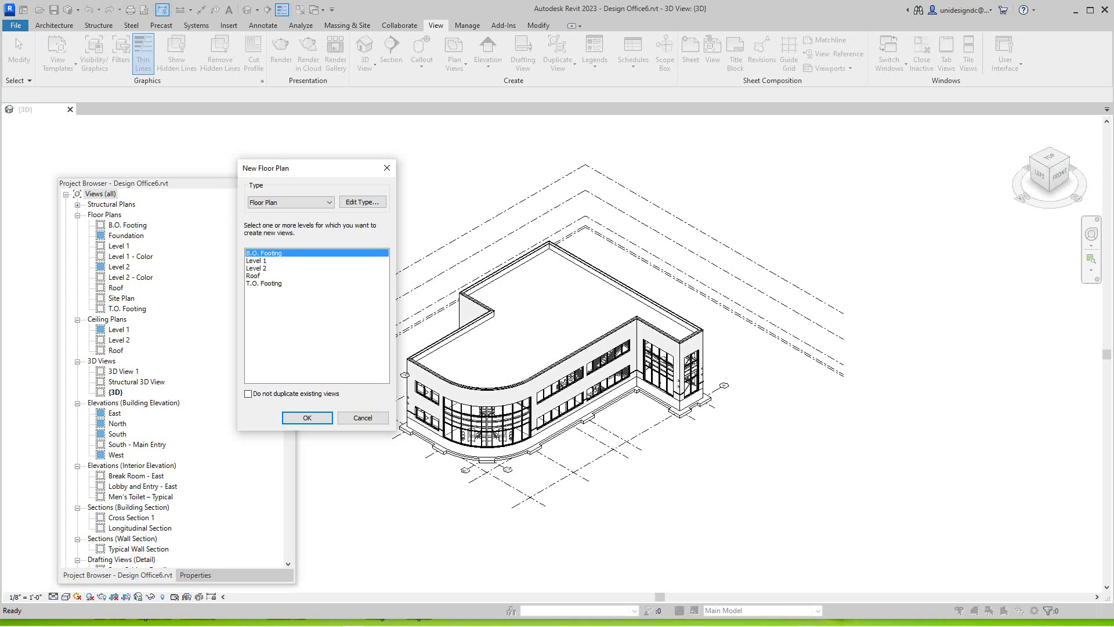
left_click(256, 261)
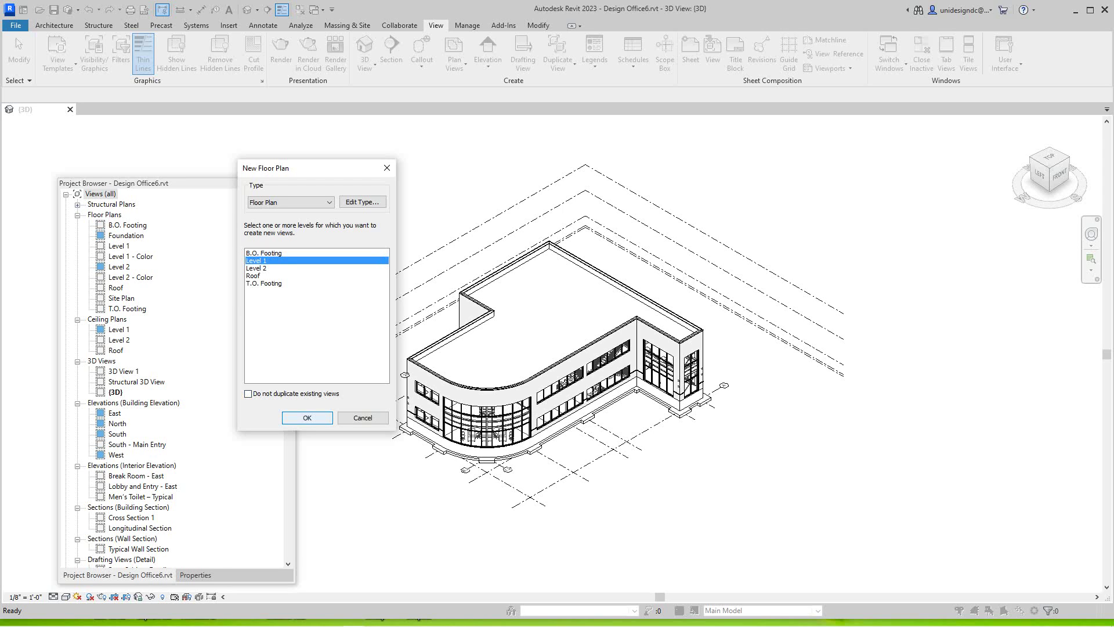
key("Return")
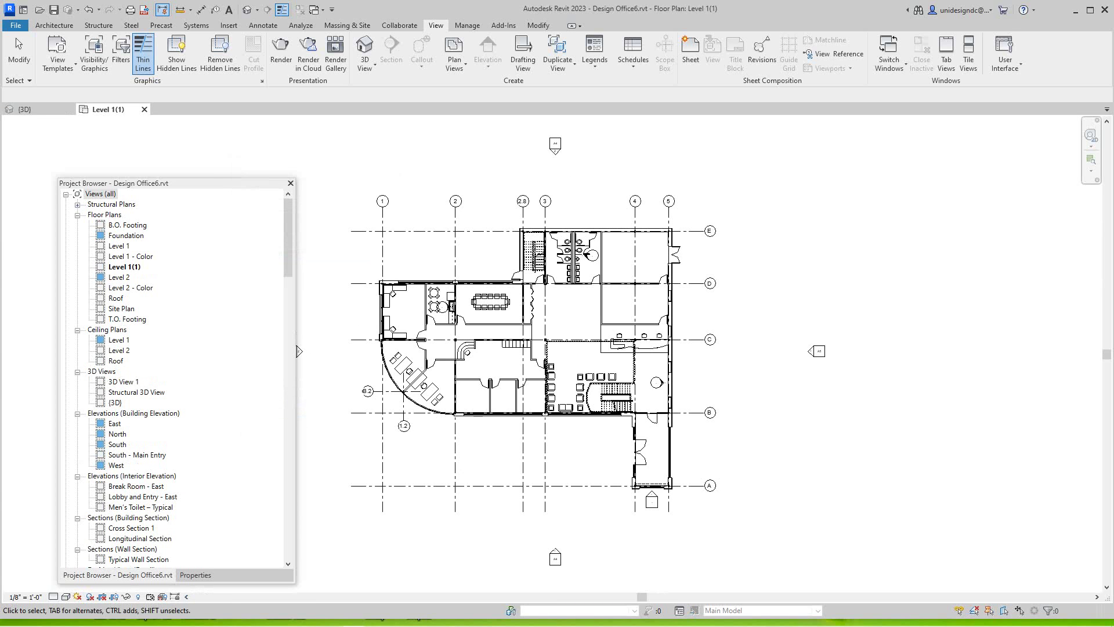
- Rename the new Level 1(1) floor plan view as LEVEL-HVAC PLAN
scroll(407, 302, "up", 4)
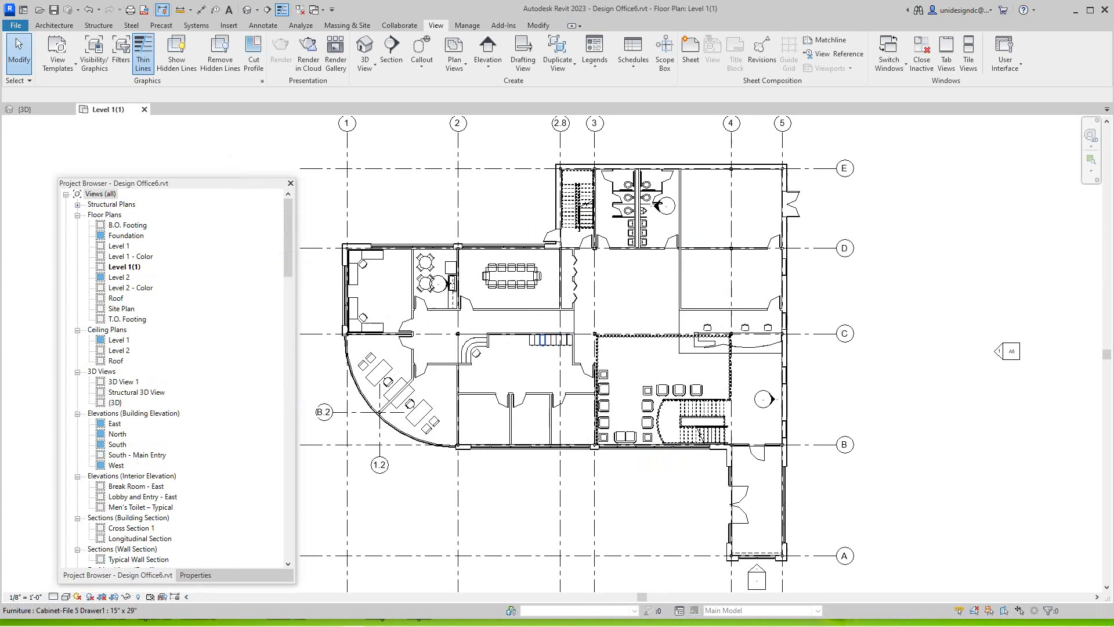
scroll(502, 331, "up", 3)
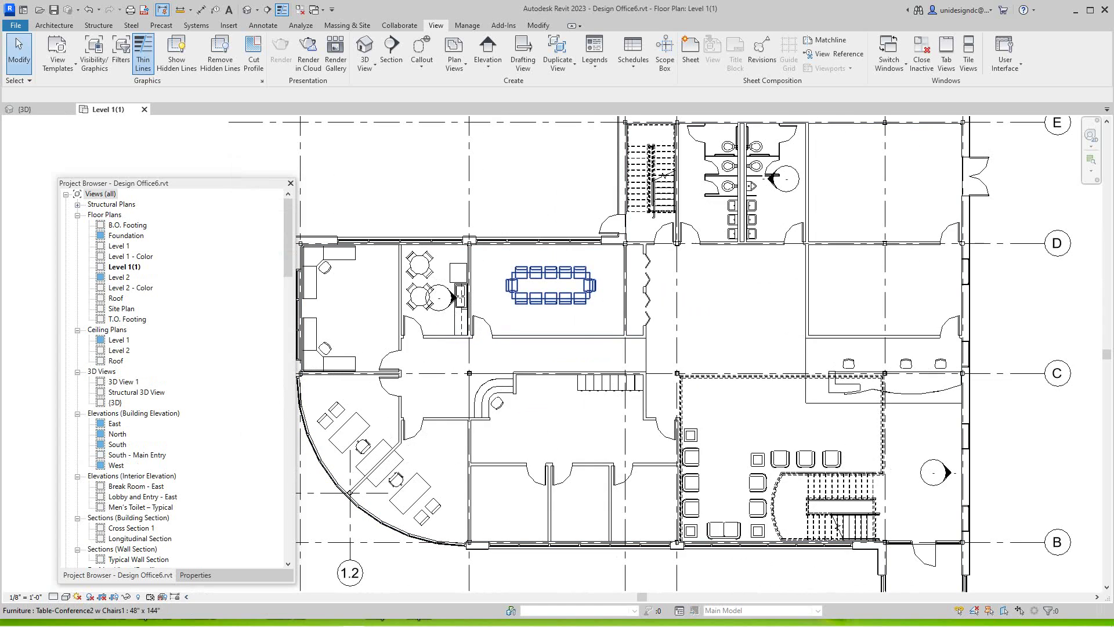
scroll(572, 298, "down", 2)
scroll(556, 288, "down", 1)
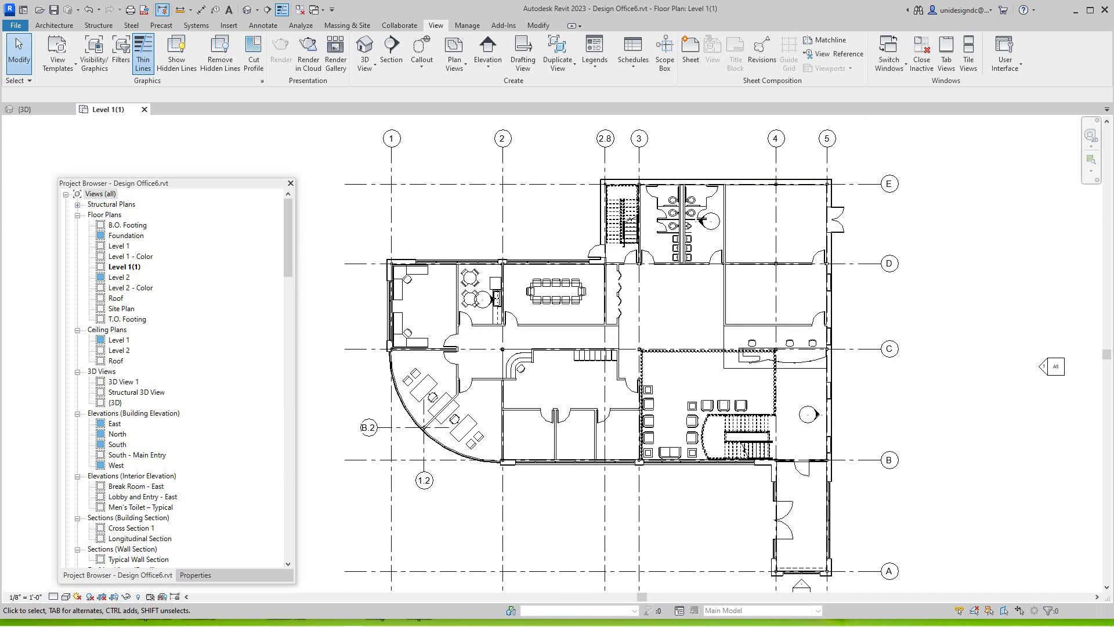
right_click(123, 267)
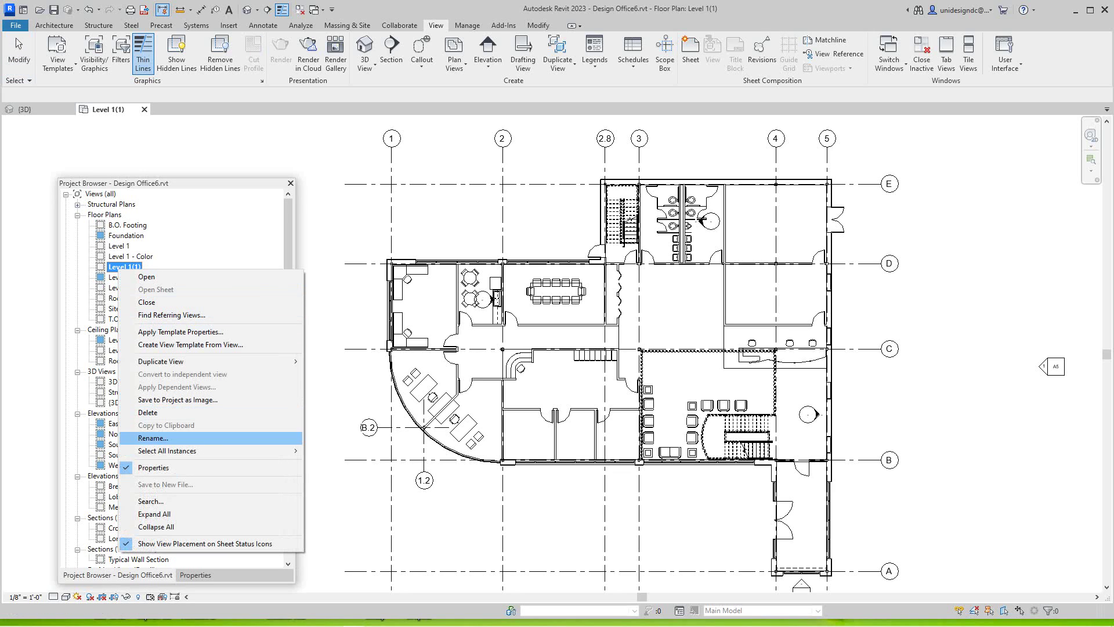
left_click(153, 438)
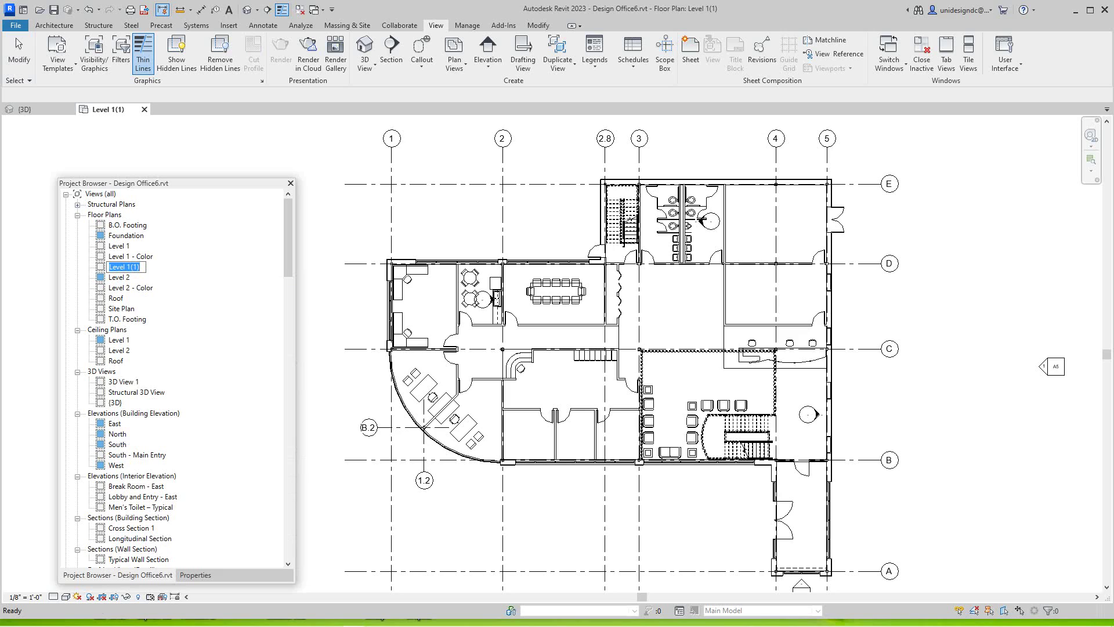
type("LEVEL-HVAC PLAN")
- Set the discipline of the LEVEL-HVAC PLAN view to Architectural
left_click(195, 575)
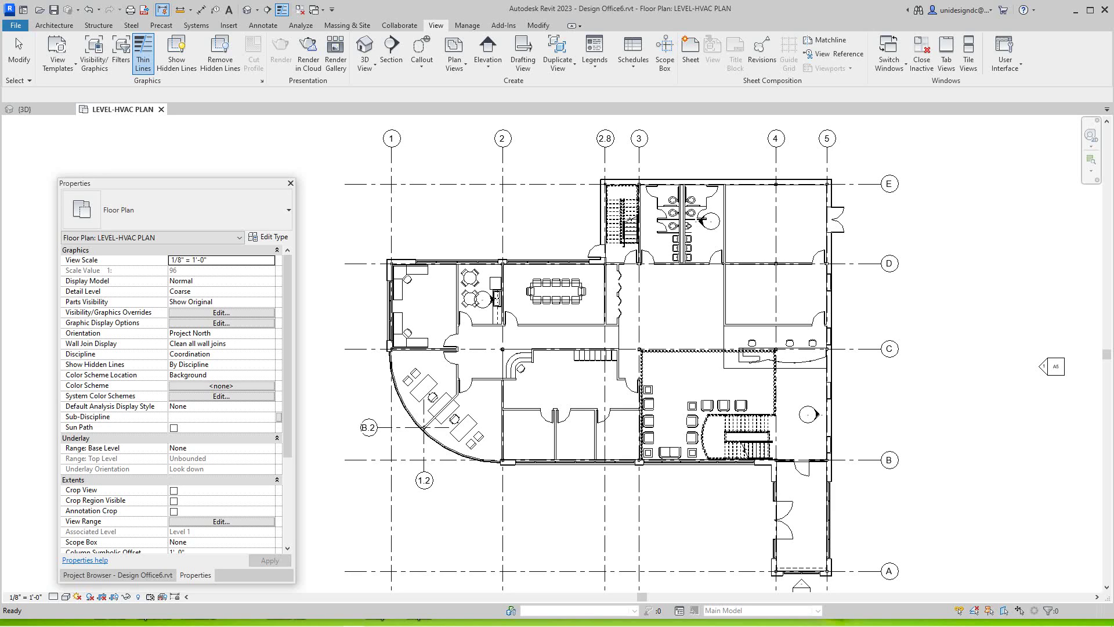
scroll(174, 399, "down", 1)
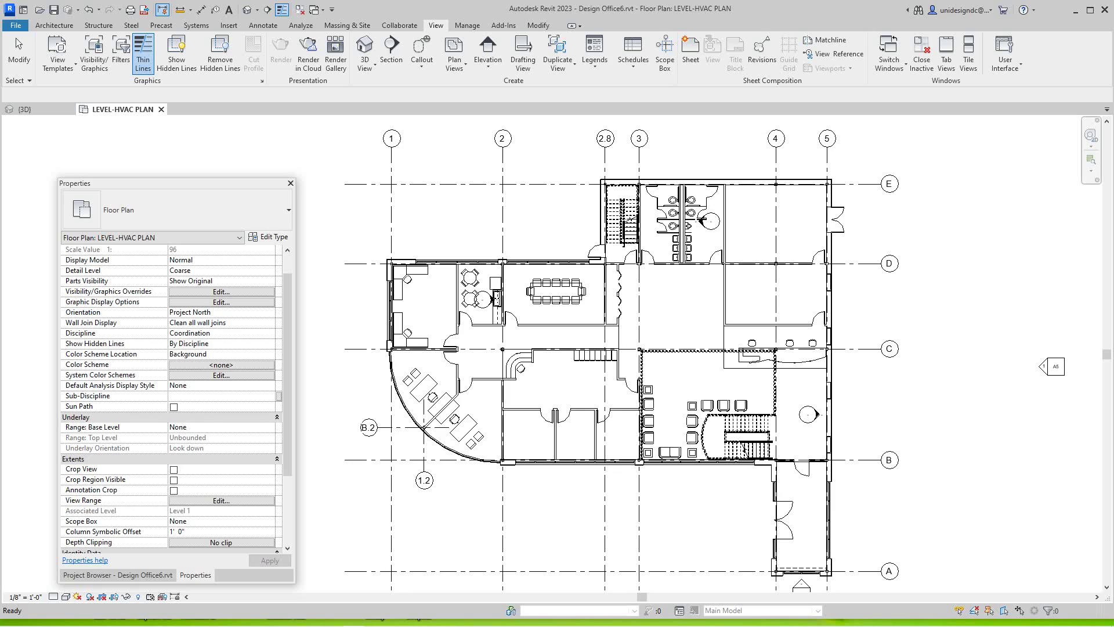
scroll(174, 399, "up", 1)
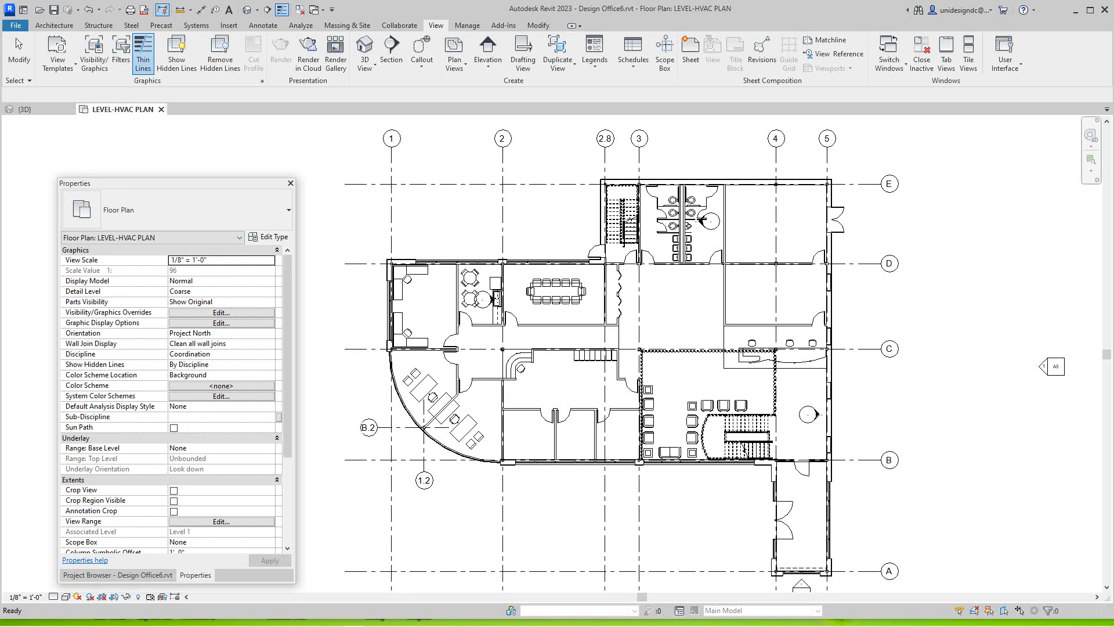
left_click(220, 353)
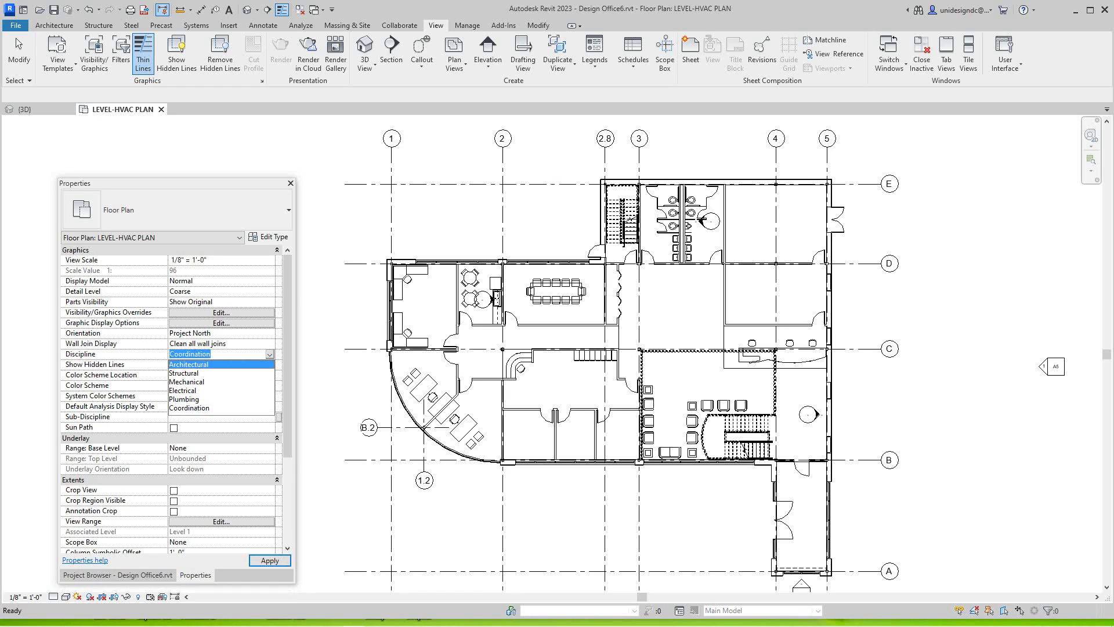
left_click(220, 364)
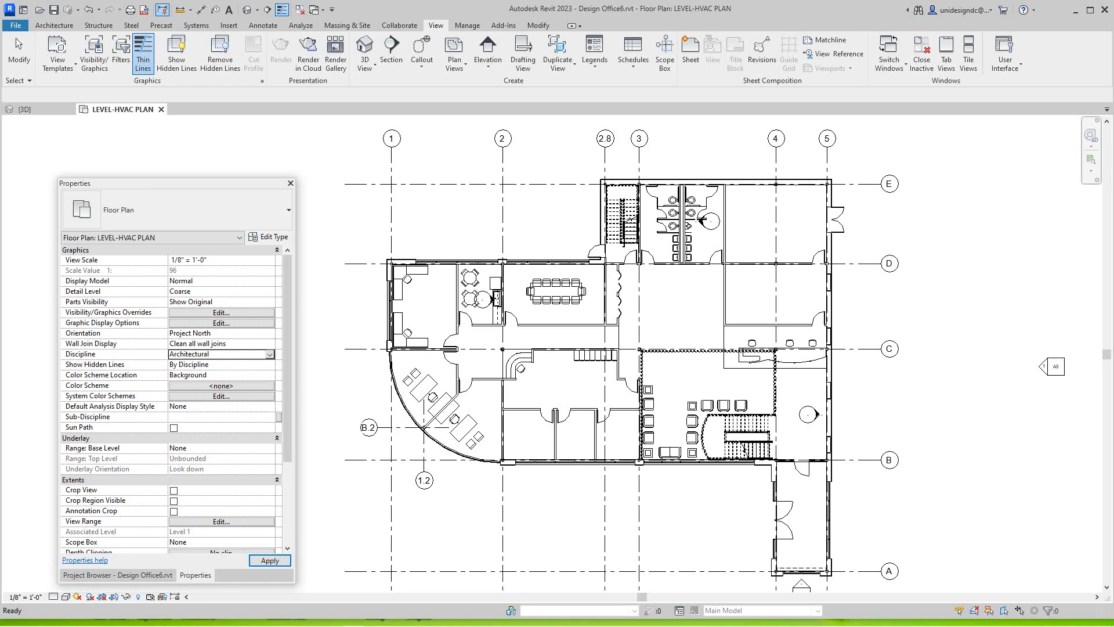
- Set the underlay's base level of the LEVEL-HVAC PLAN view to T.O. Footing
left_click(220, 447)
left_click(269, 448)
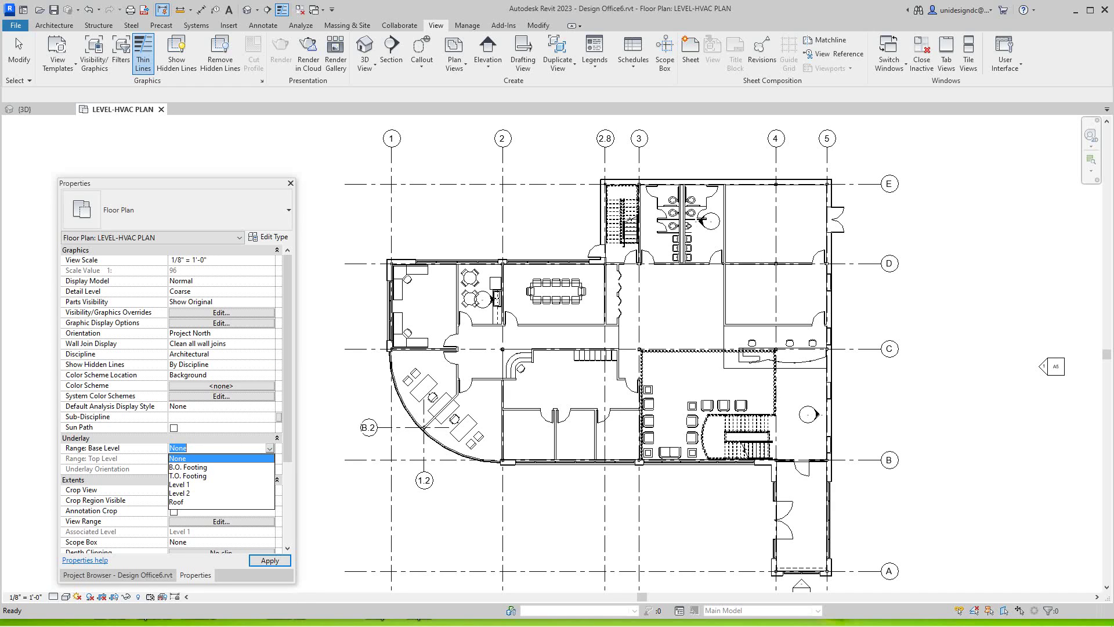
left_click(187, 475)
left_click(117, 574)
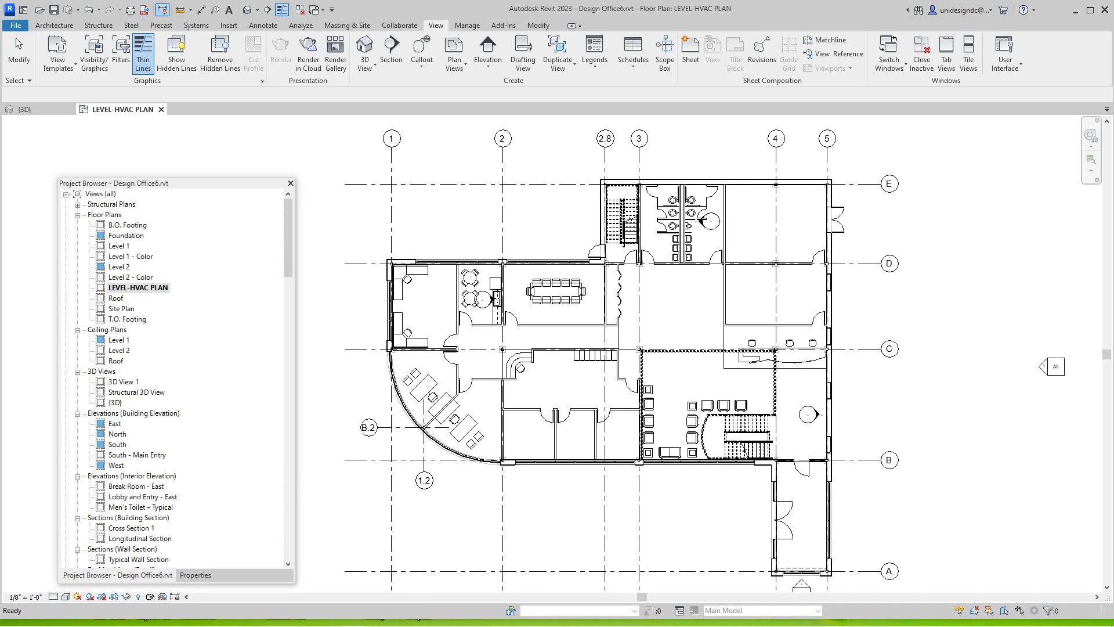
scroll(297, 493, "down", 2)
scroll(342, 495, "up", 2)
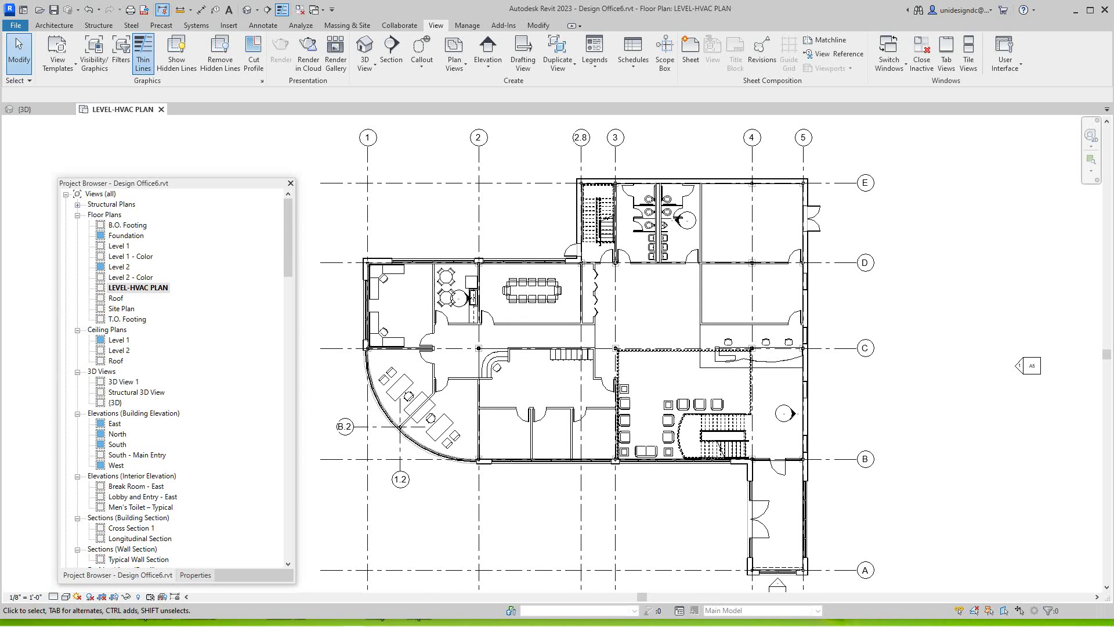
left_click(195, 575)
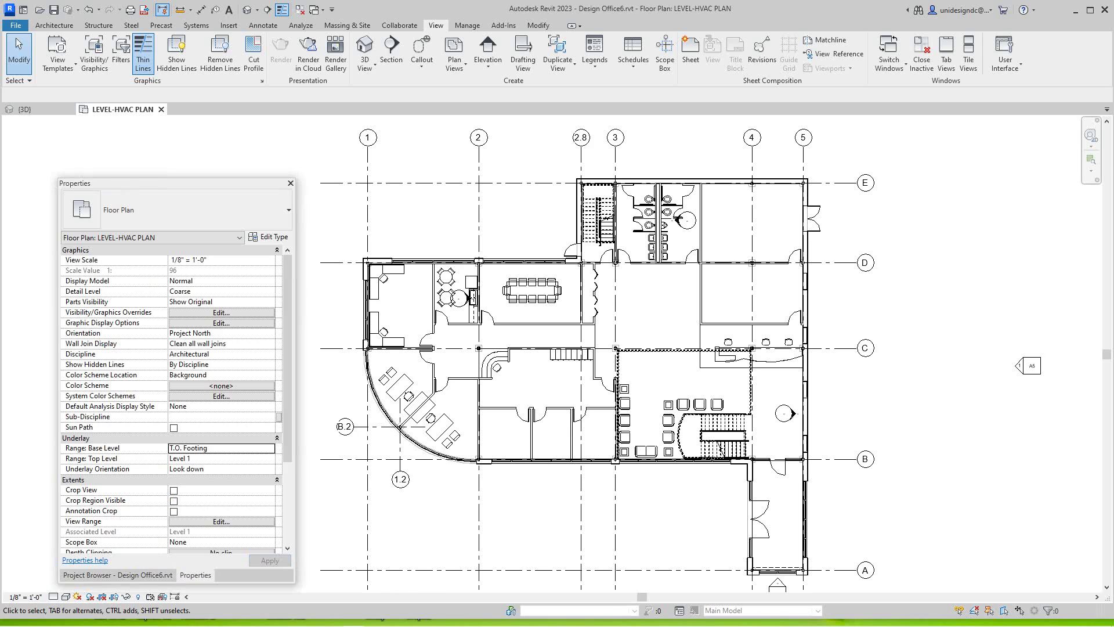
left_click(117, 574)
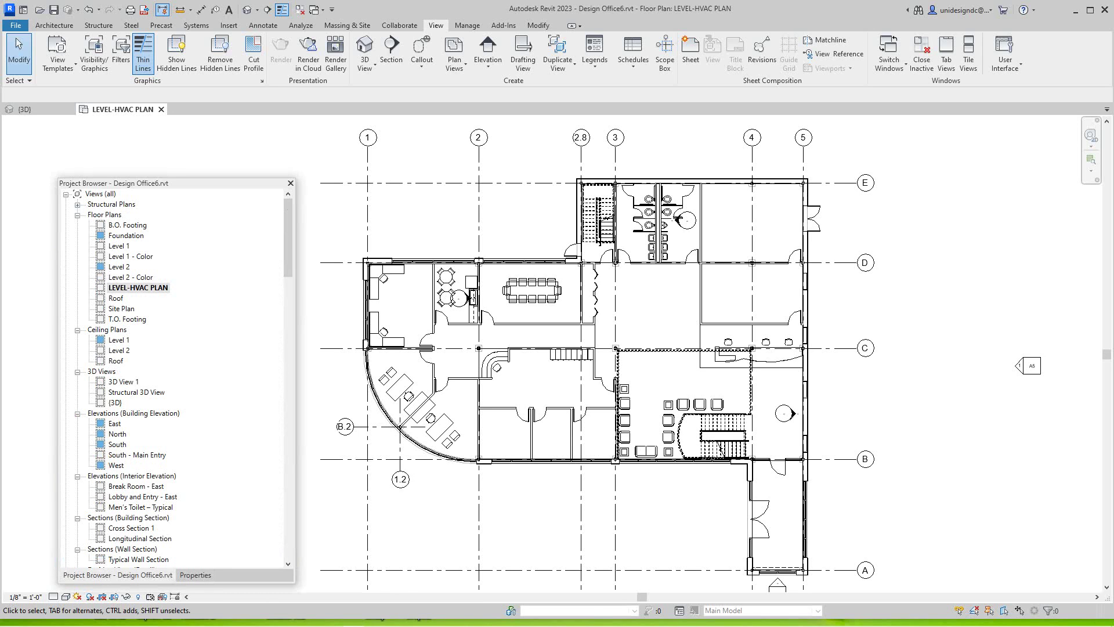
left_click(195, 575)
scroll(340, 410, "down", 1)
scroll(317, 415, "up", 1)
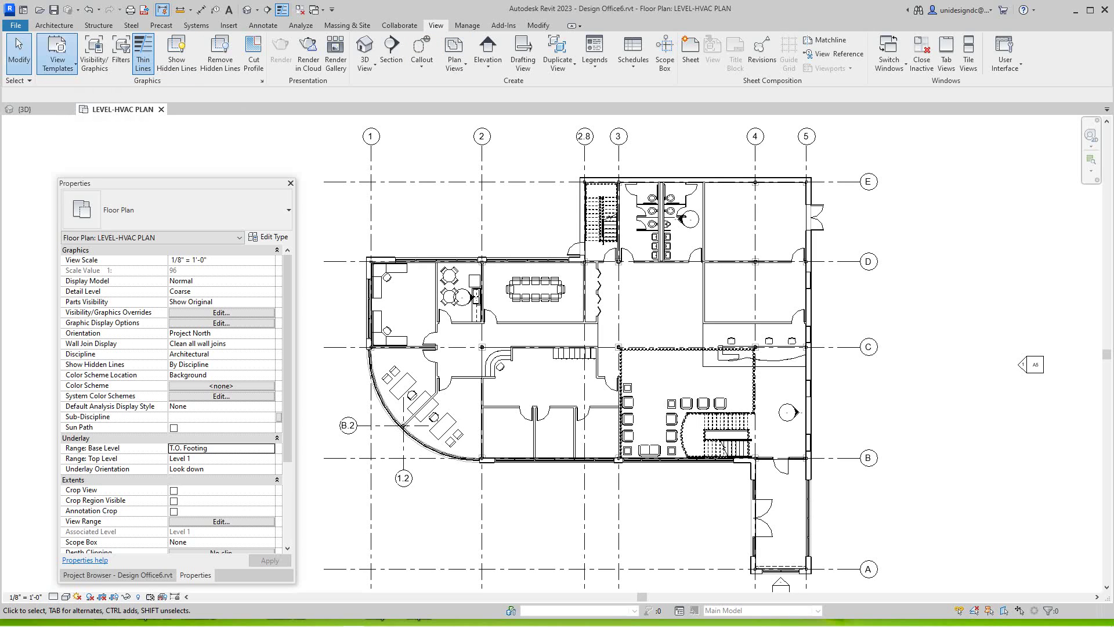
- Apply the Mechanical Plan view template to the LEVEL-HVAC PLAN view, excluding the View Scale parameter
left_click(57, 56)
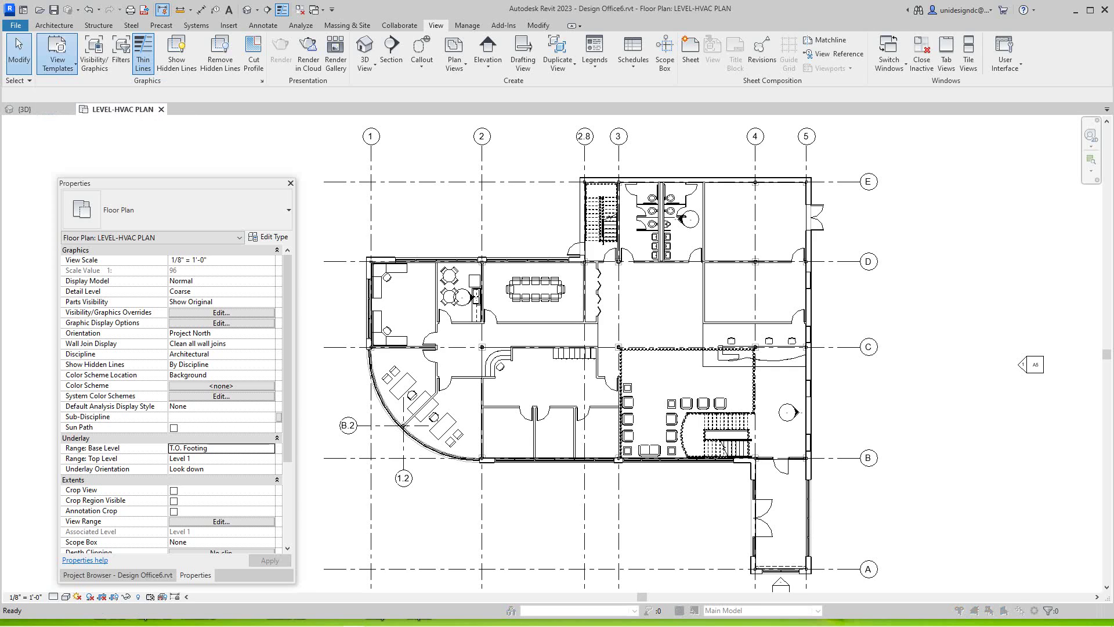
left_click(124, 87)
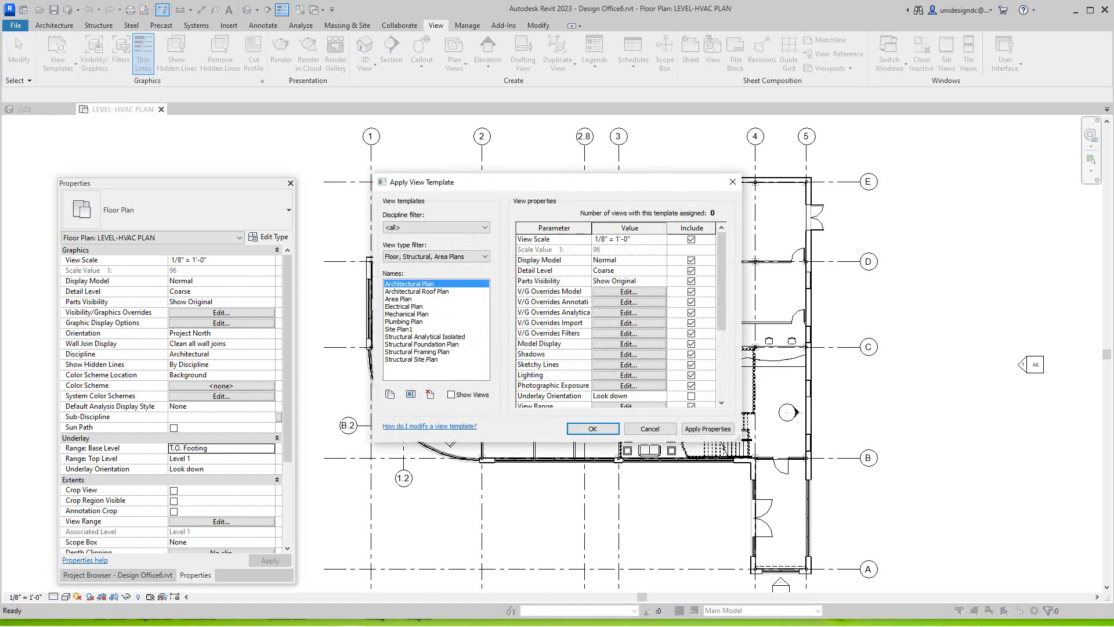
left_click(436, 314)
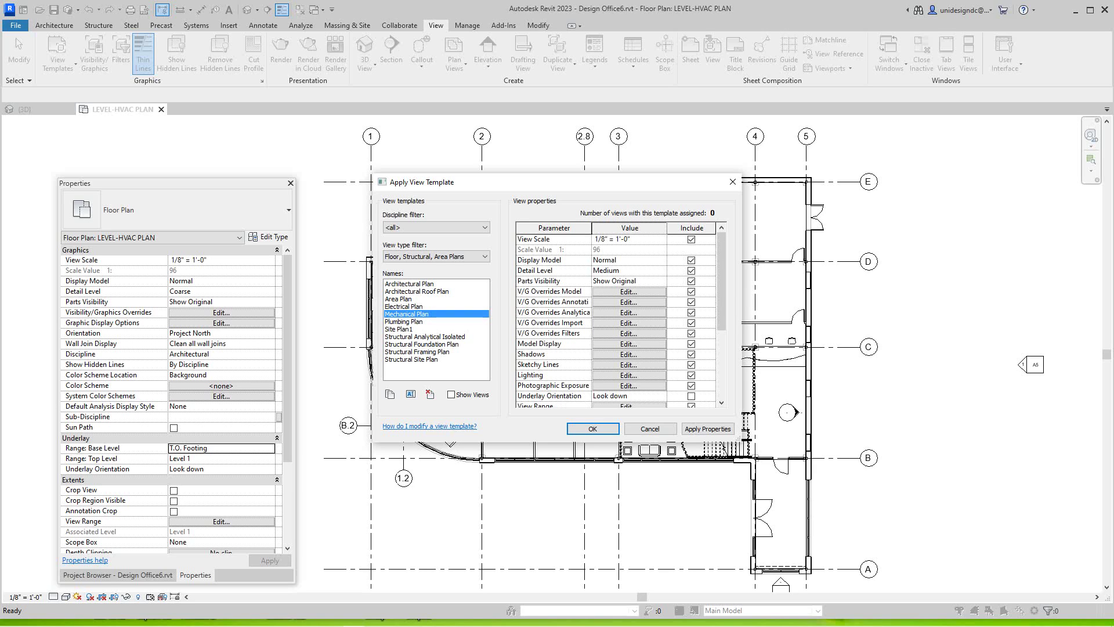
left_click(691, 239)
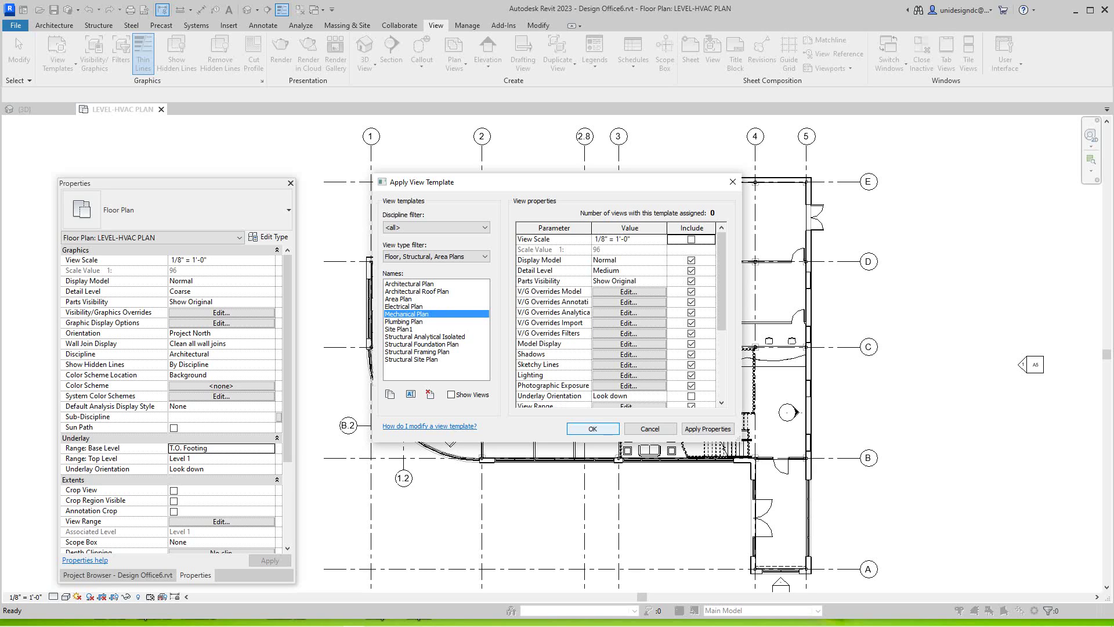
key("Return")
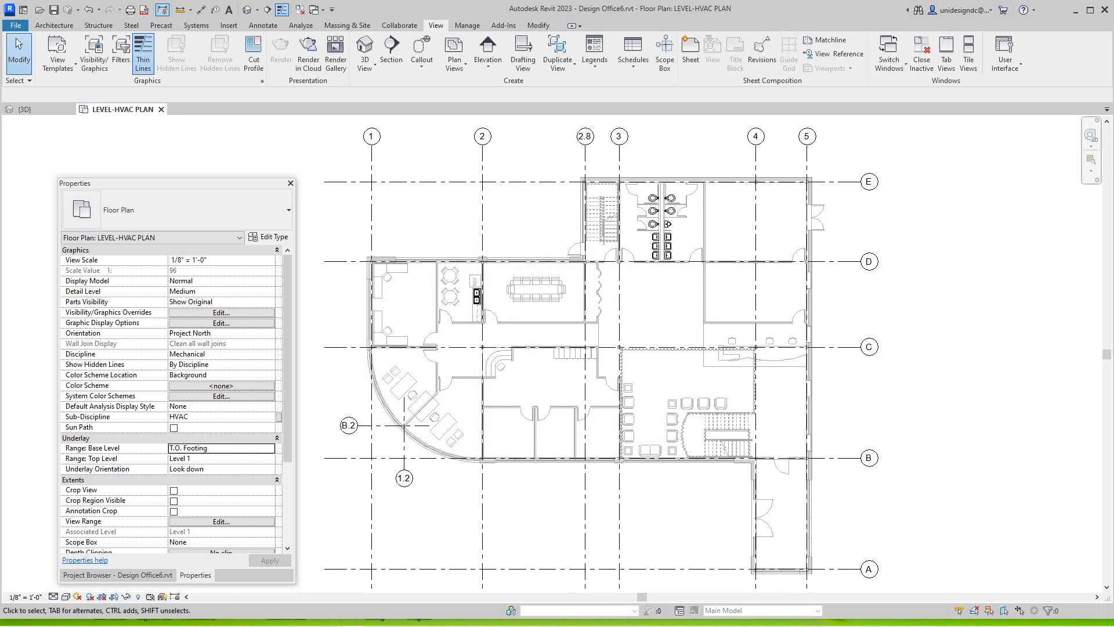
middle_click_drag(615, 374, 634, 348)
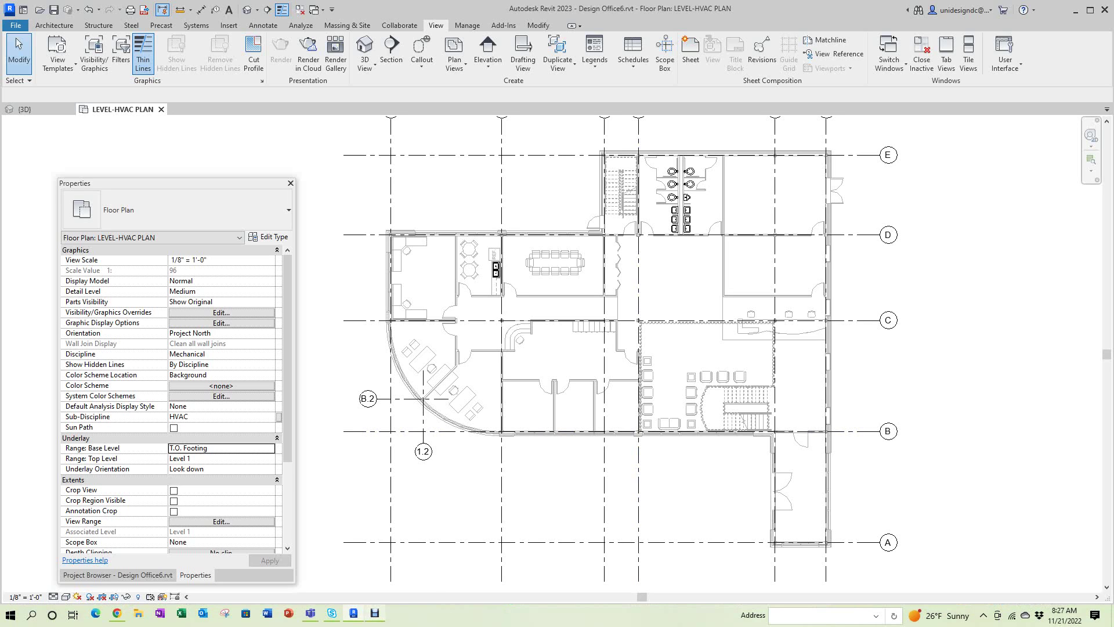
mouse_move(375, 613)
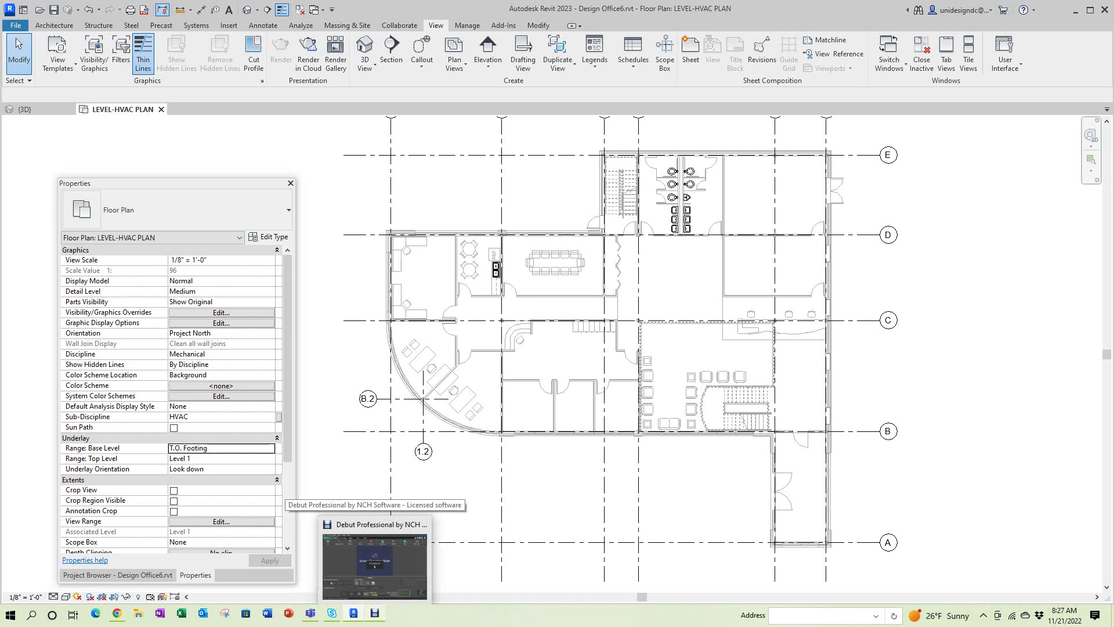